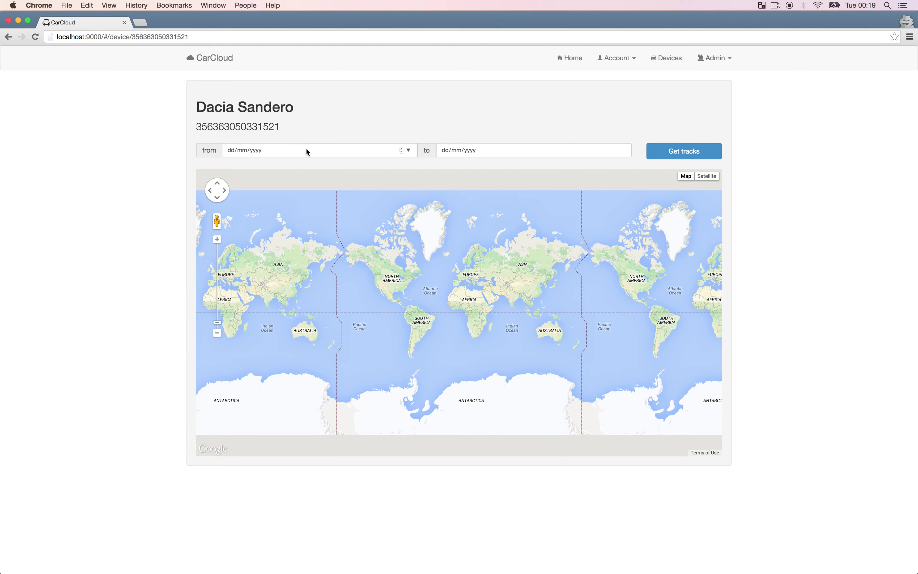
# Set the tracks' start date to 01/12/2014.
pyautogui.click(408, 150)
pyautogui.click(309, 169)
pyautogui.click(309, 169)
pyautogui.click(309, 168)
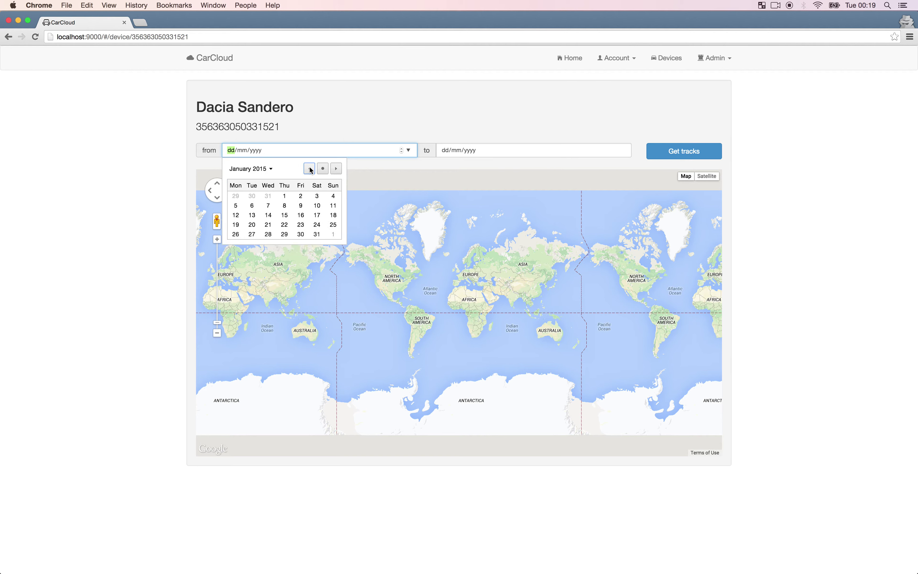
pyautogui.click(309, 169)
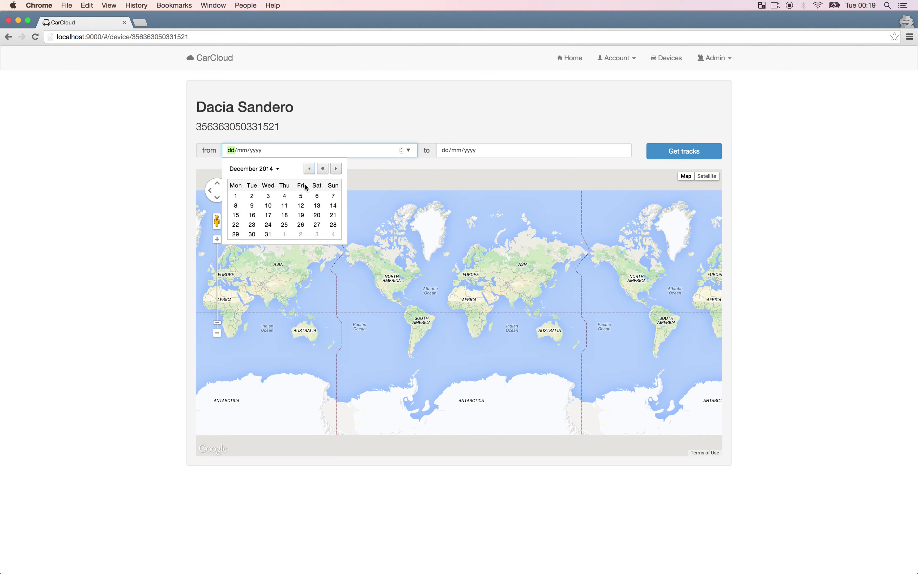
pyautogui.click(235, 196)
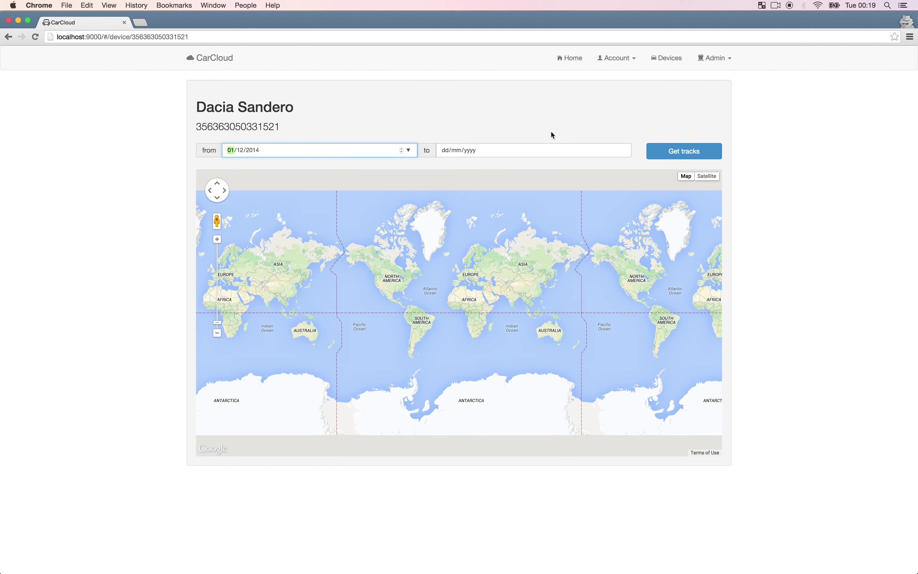
# Set the end date to 07/04/2015 and load the tracks, checking the server console meanwhile.
pyautogui.click(623, 151)
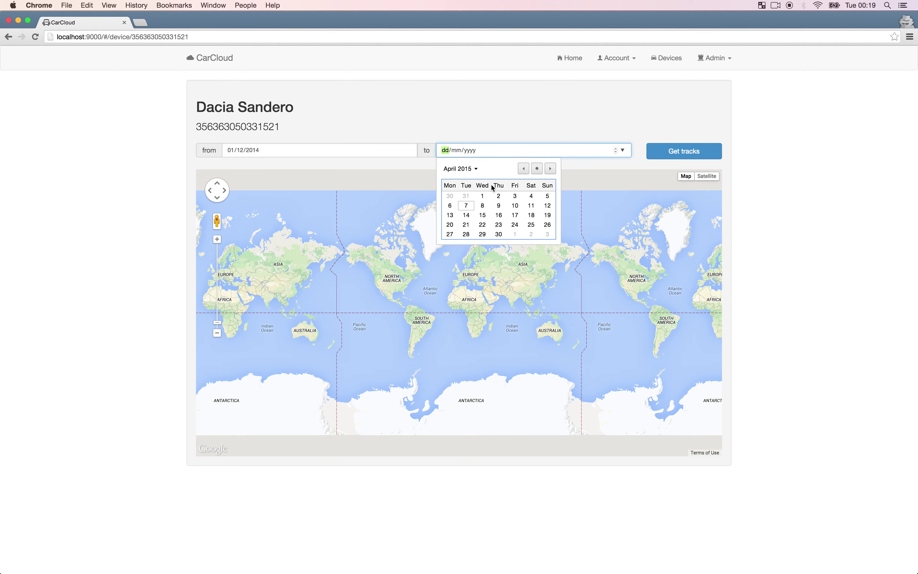
pyautogui.click(467, 206)
pyautogui.click(678, 154)
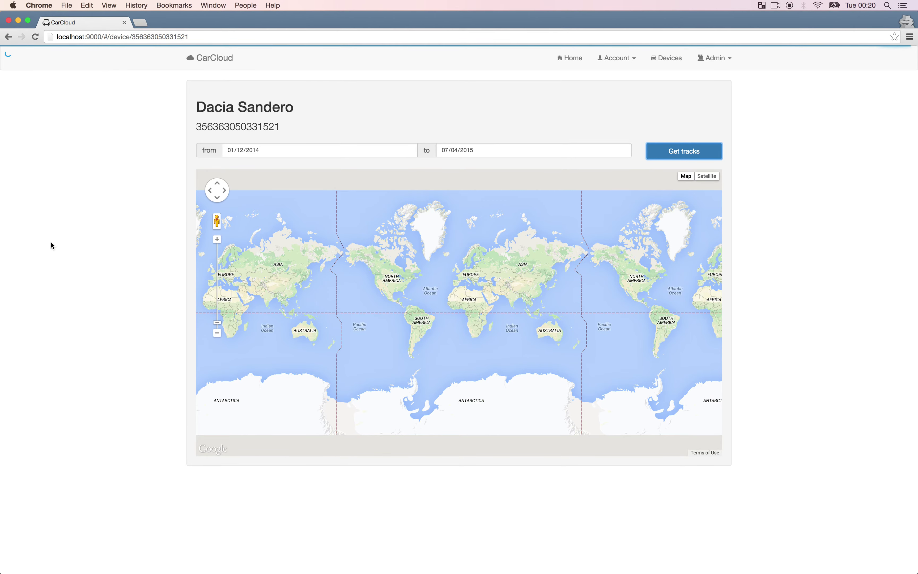
pyautogui.click(14, 292)
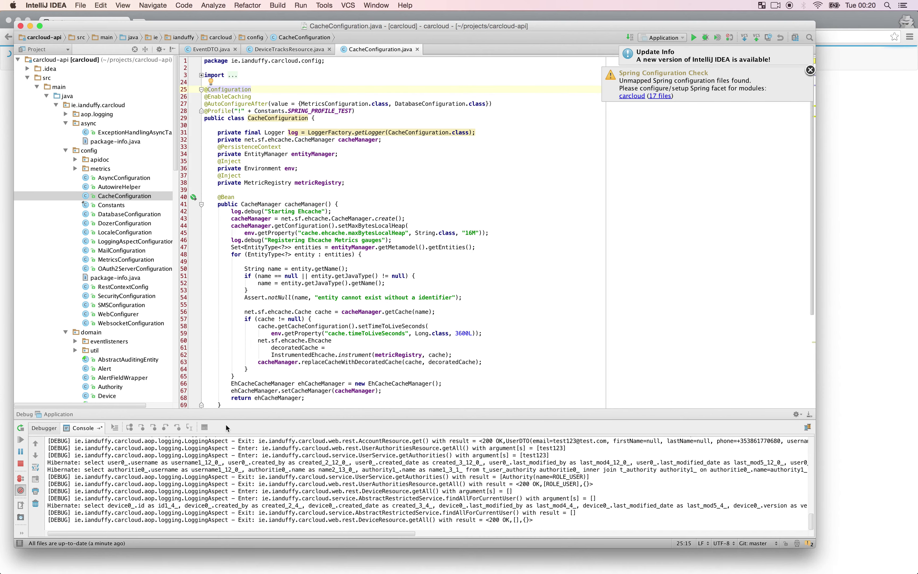
pyautogui.click(250, 571)
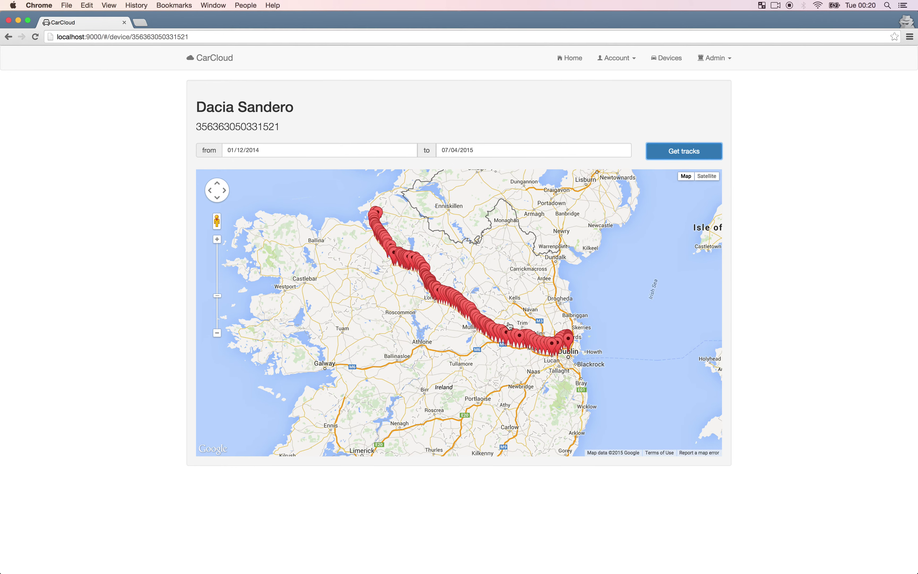
# Zoom in along the route from Navan through Ashbourne down to Ballymun in Dublin.
pyautogui.click(509, 279)
pyautogui.moveTo(510, 279); pyautogui.dragTo(491, 289)
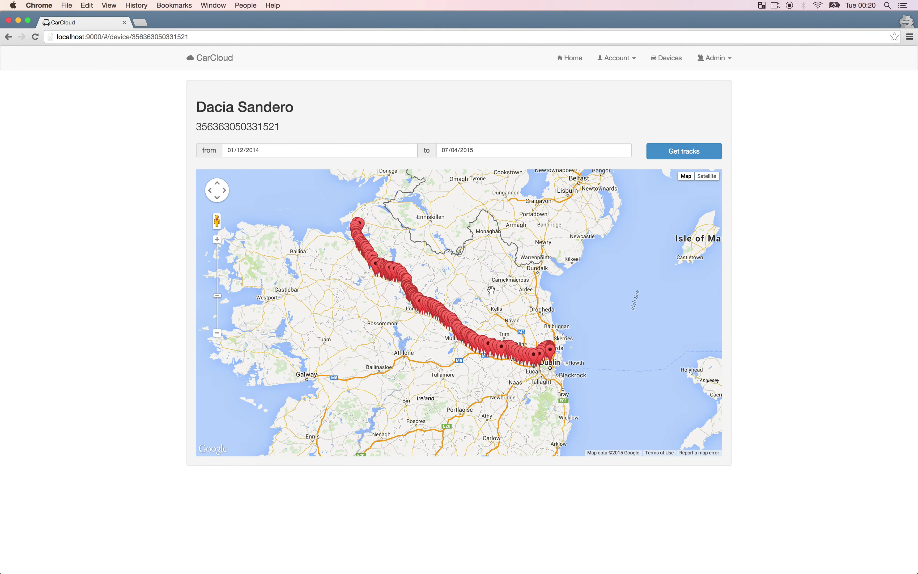
pyautogui.scroll(1, 492, 300)
pyautogui.moveTo(508, 344); pyautogui.dragTo(549, 344)
pyautogui.doubleClick(548, 344)
pyautogui.moveTo(593, 366); pyautogui.dragTo(454, 181)
pyautogui.doubleClick(564, 338)
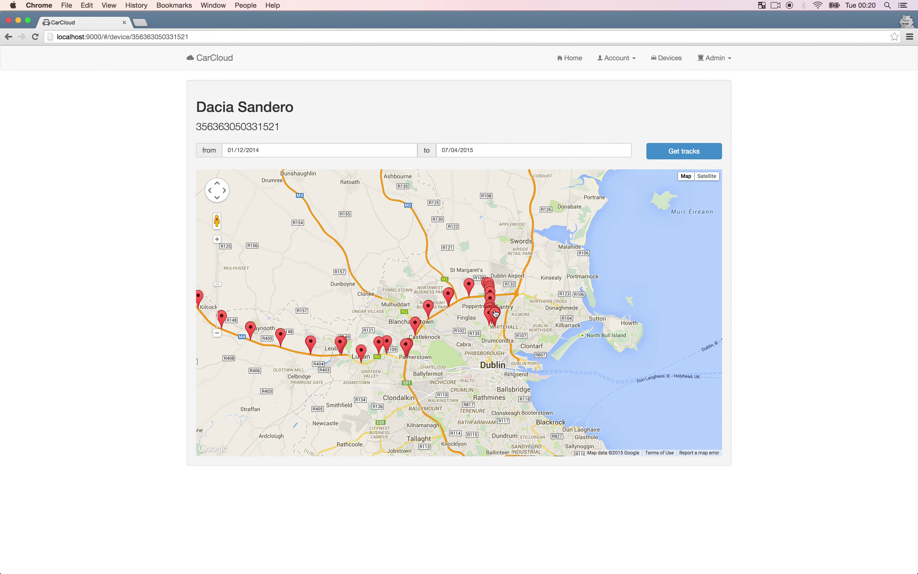
pyautogui.doubleClick(492, 365)
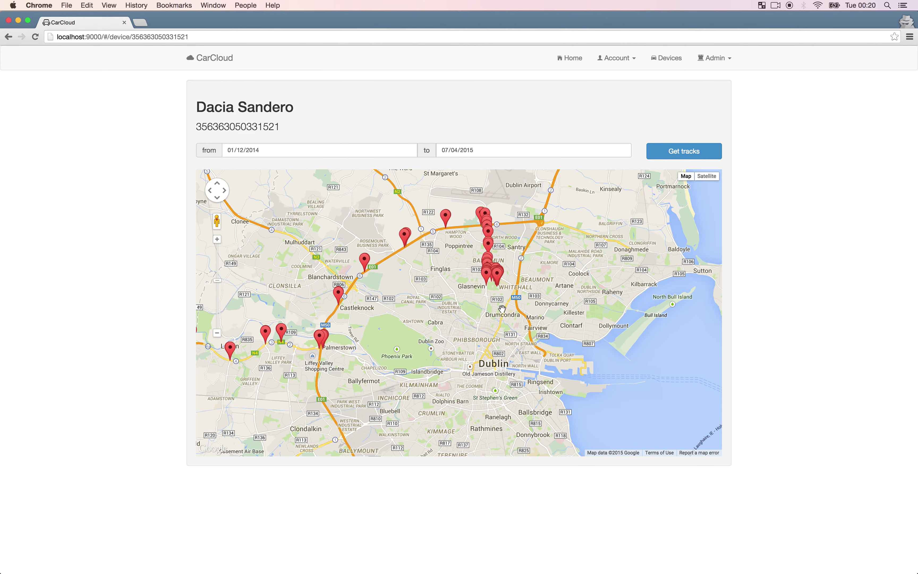
pyautogui.doubleClick(490, 275)
pyautogui.doubleClick(493, 334)
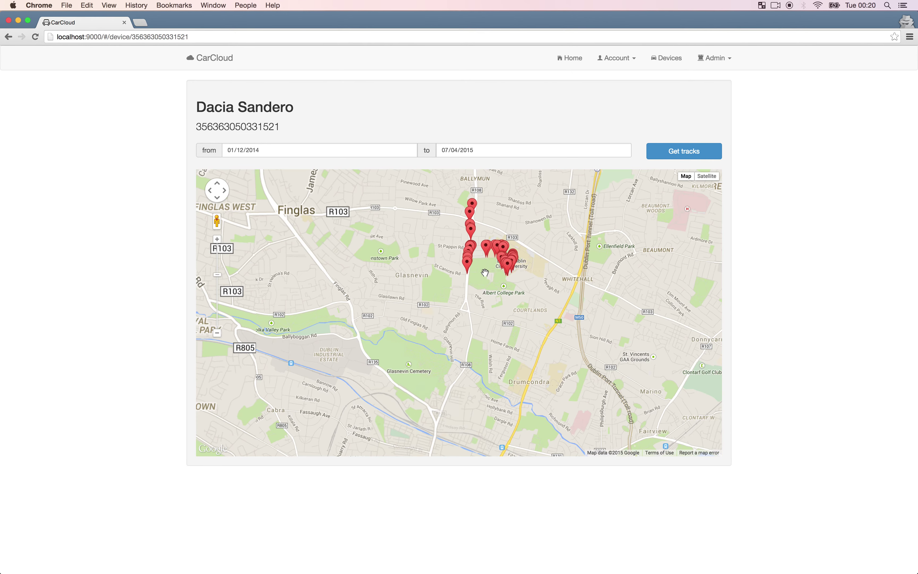
# Pan west past Castleknock to follow the track toward Lucan, Leixlip and Celbridge.
pyautogui.moveTo(486, 321); pyautogui.dragTo(518, 383)
pyautogui.scroll(-2, 510, 243)
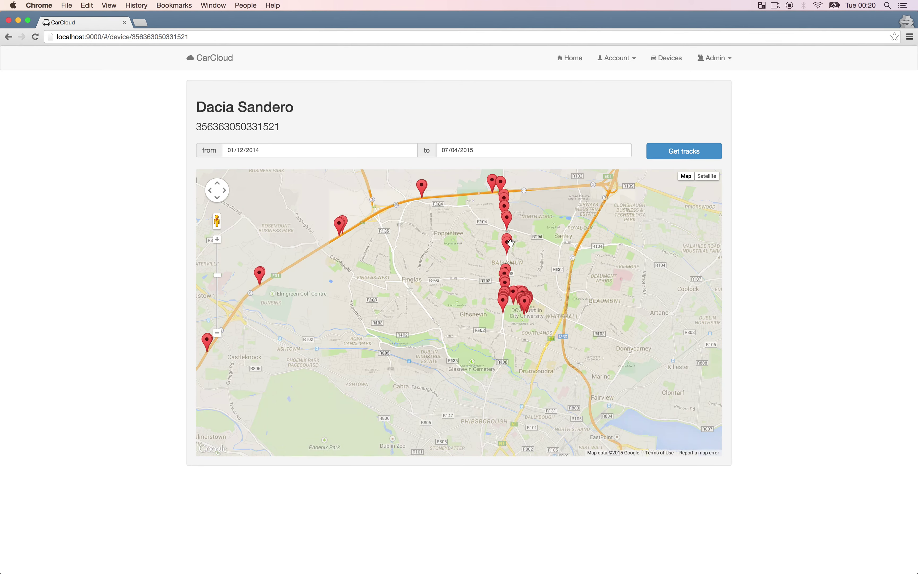
pyautogui.moveTo(427, 277); pyautogui.dragTo(589, 253)
pyautogui.moveTo(420, 331); pyautogui.dragTo(678, 264)
pyautogui.moveTo(360, 302); pyautogui.dragTo(549, 256)
# Zoom out toward Longford and show Track 193's details: longitude -7.21863, latitude 53.495, GPS_DIR 29126.
pyautogui.click(215, 333)
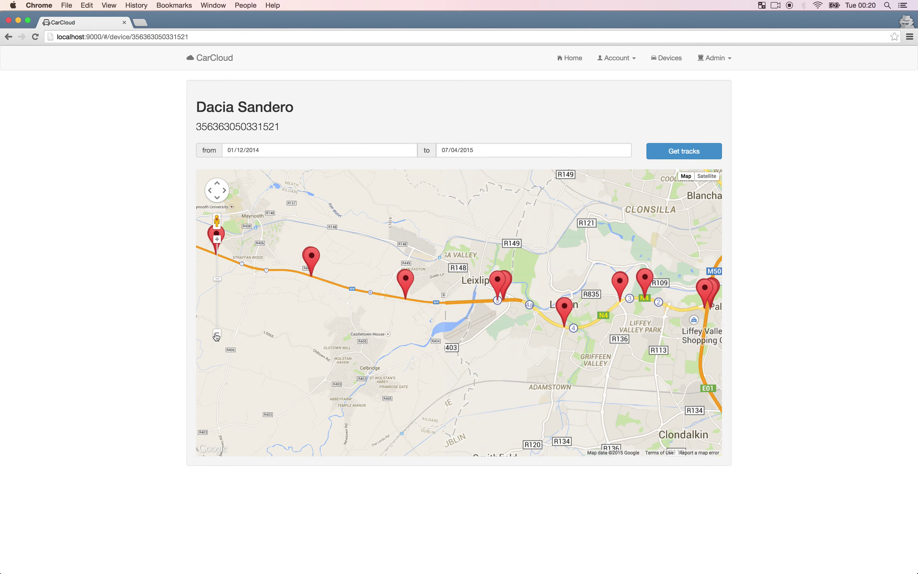
pyautogui.click(216, 334)
pyautogui.click(216, 334)
pyautogui.click(216, 334)
pyautogui.click(216, 335)
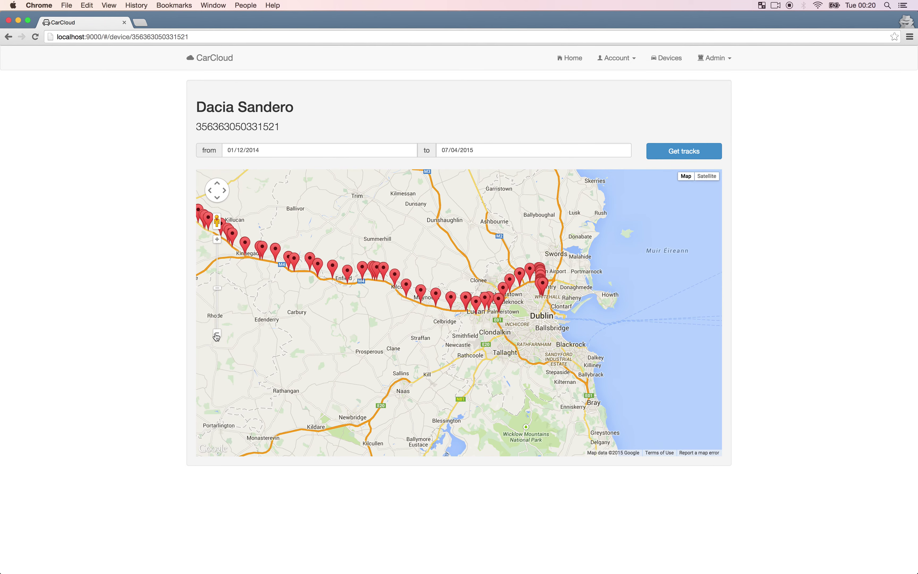
pyautogui.moveTo(318, 203); pyautogui.dragTo(440, 340)
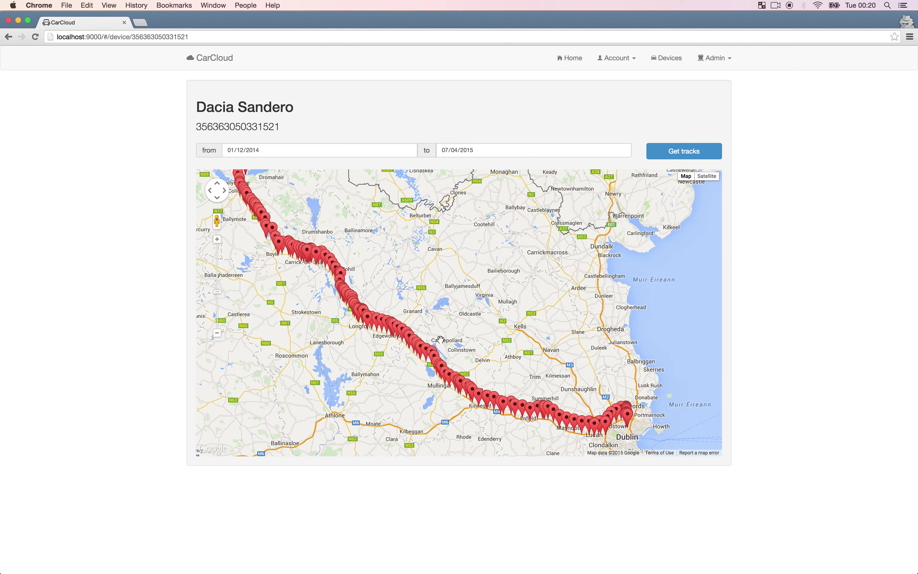
pyautogui.click(461, 383)
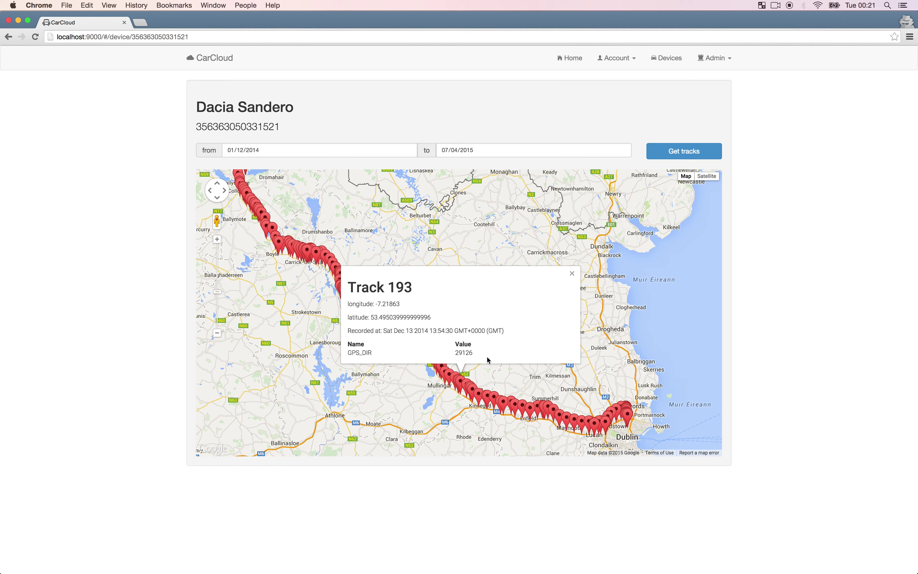
# Close Track 193, view Track 302 and Track 254 details, then close them and return toward Dublin.
pyautogui.click(573, 274)
pyautogui.click(348, 296)
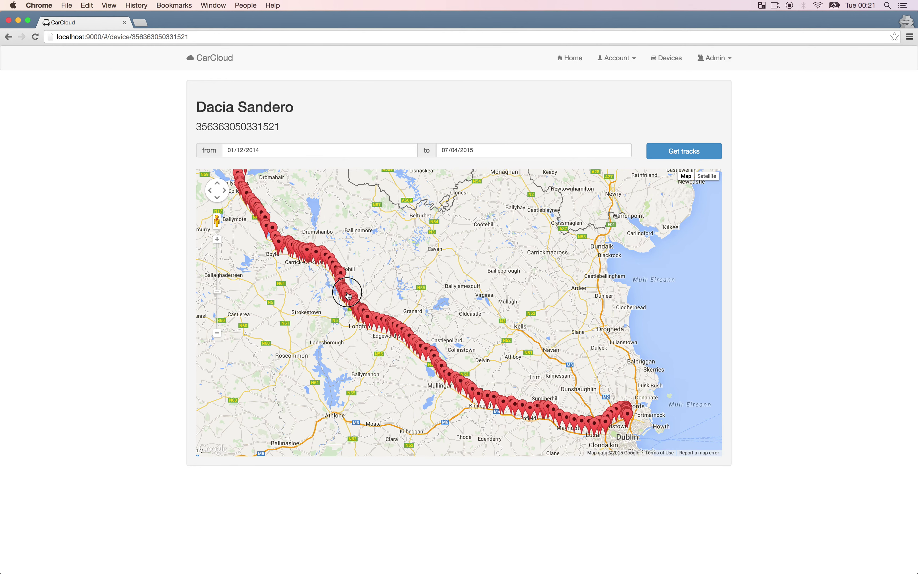
pyautogui.click(367, 314)
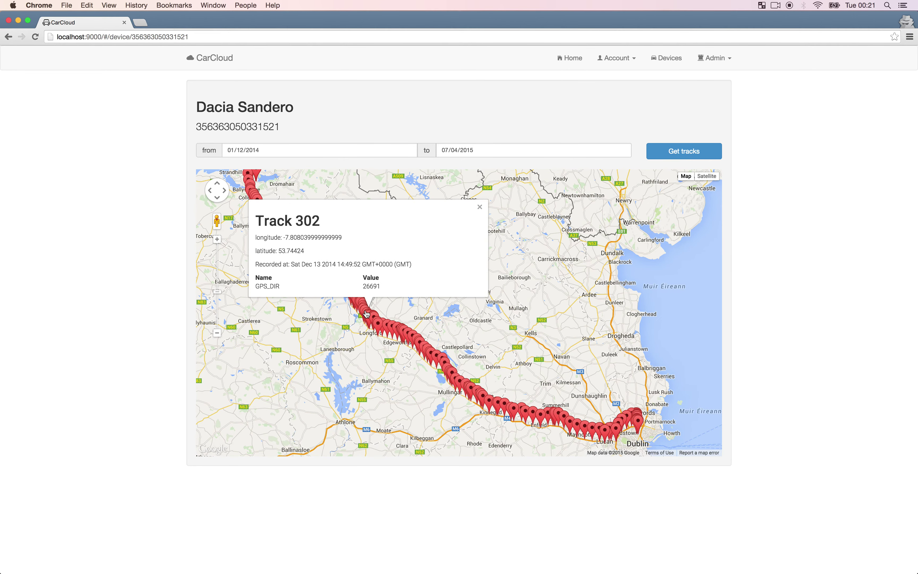
pyautogui.click(371, 317)
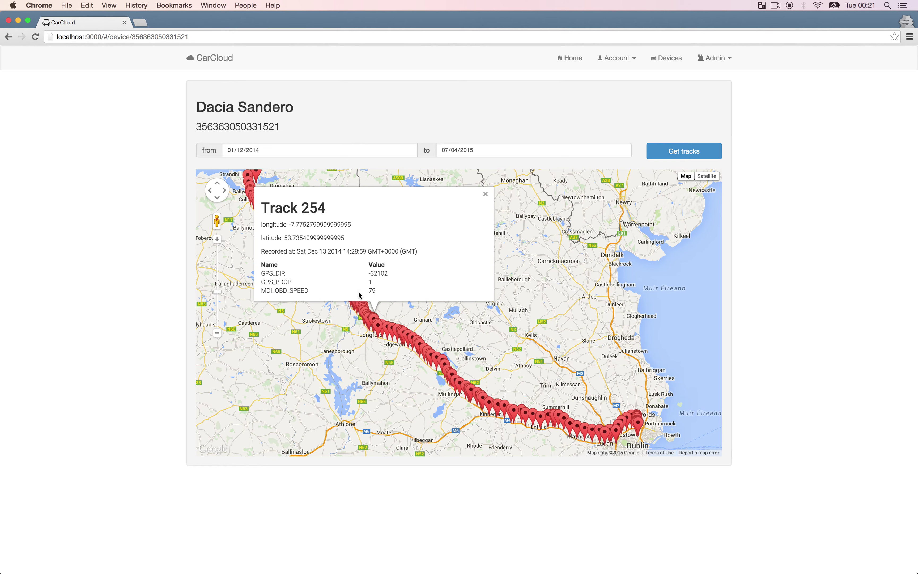
pyautogui.moveTo(299, 326); pyautogui.dragTo(335, 376)
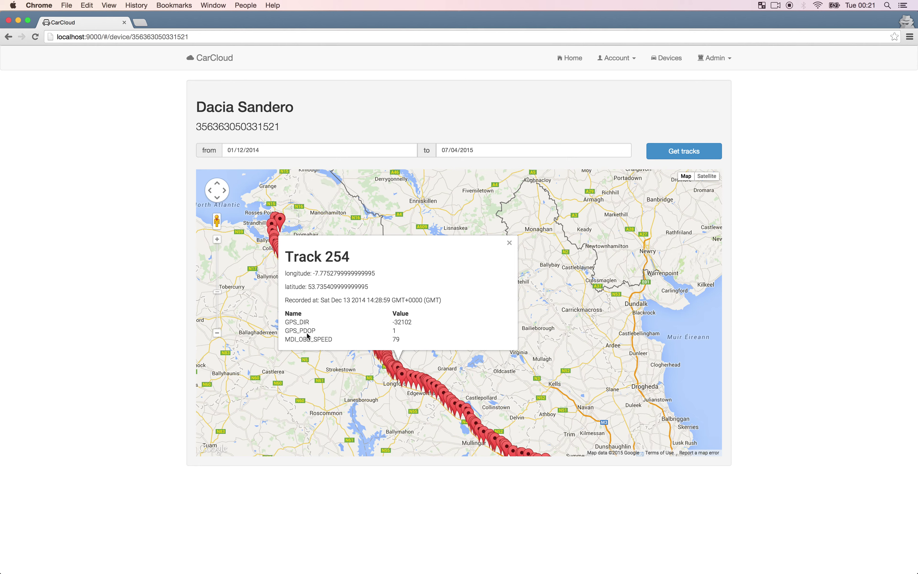
pyautogui.click(510, 242)
pyautogui.moveTo(546, 392); pyautogui.dragTo(514, 329)
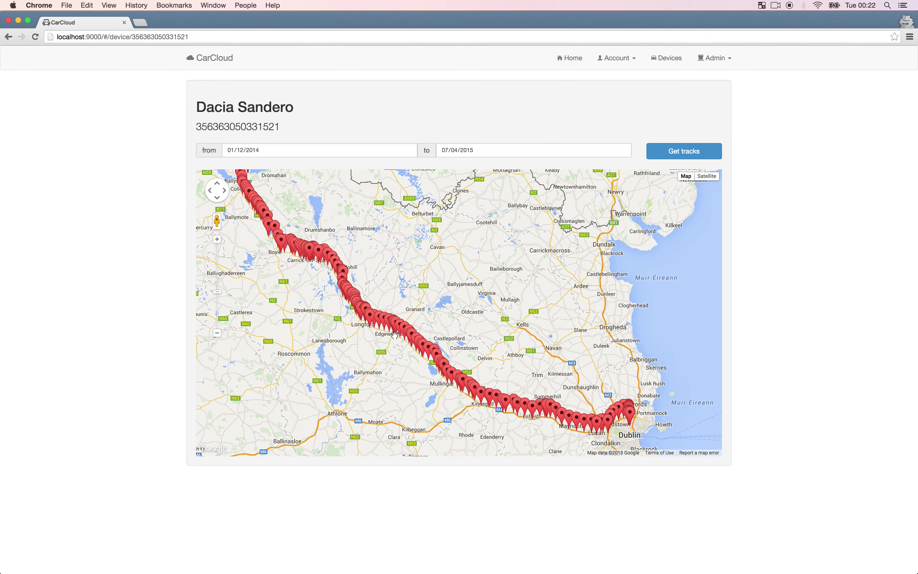
# From Devices, add a new Dacia Sandero alert described 'Car does not do over 70km'.
pyautogui.click(658, 67)
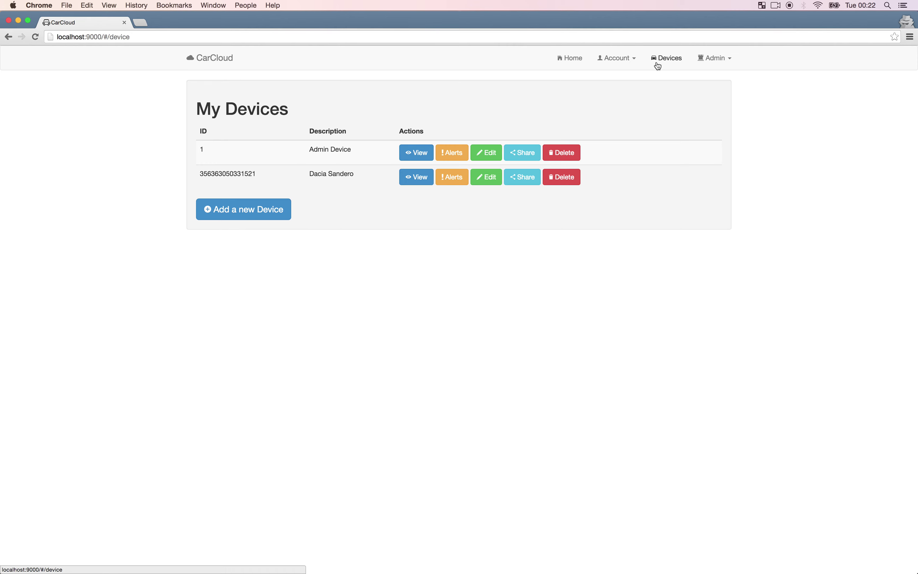
pyautogui.click(456, 178)
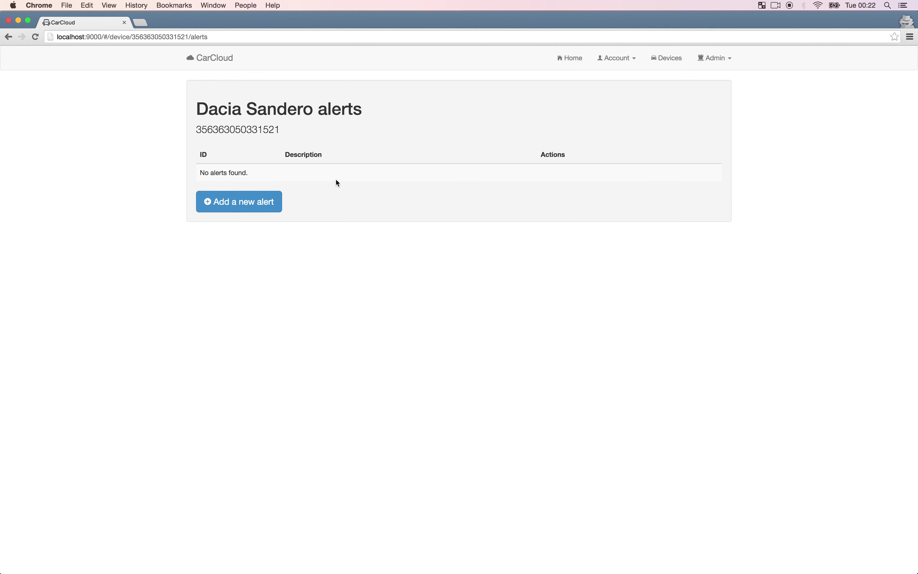
pyautogui.click(282, 199)
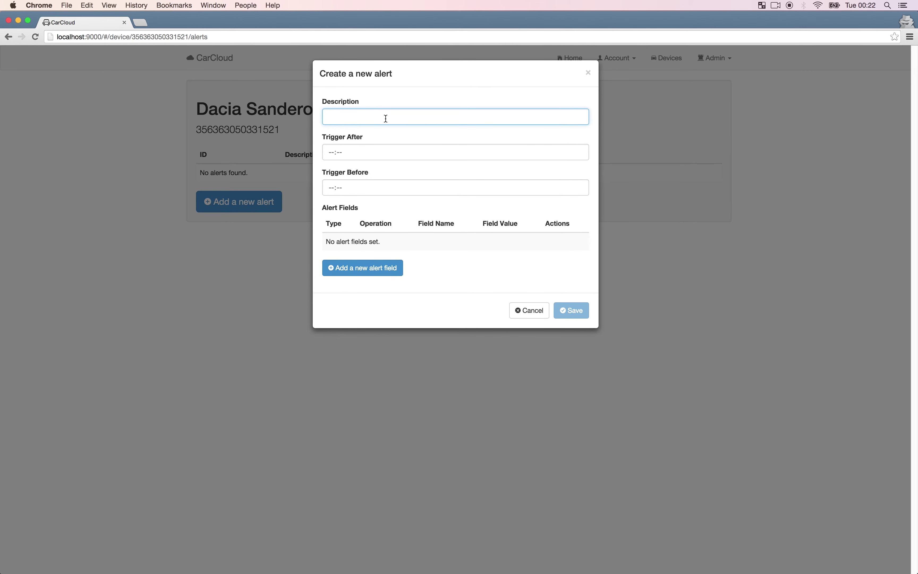
pyautogui.write('C')
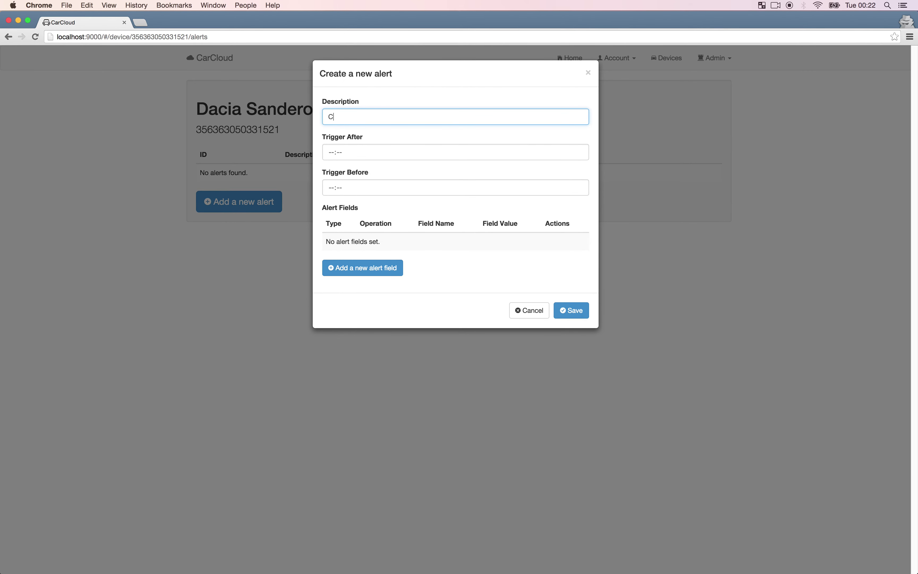
pyautogui.write('ar does not do over 70km')
pyautogui.click(354, 156)
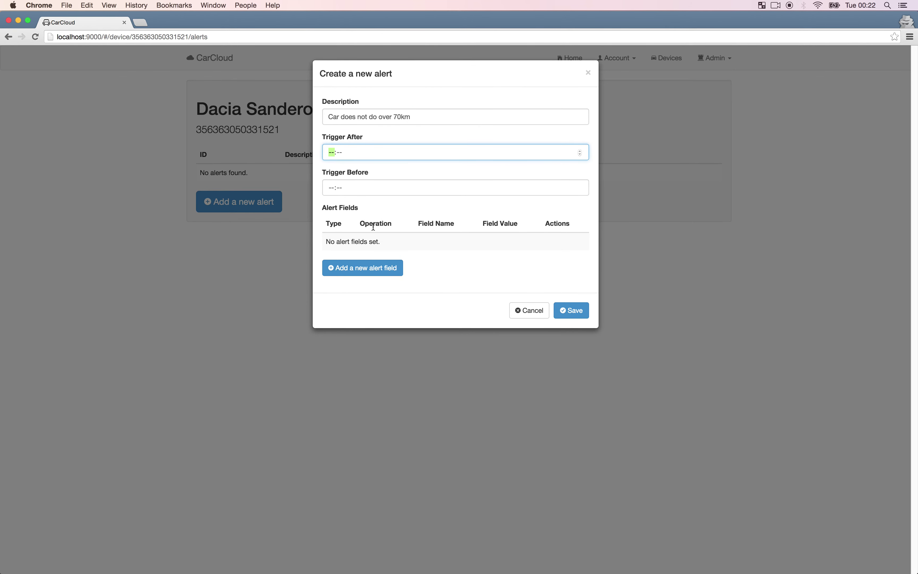
# Start a field condition with type integer and operation GREATERTHANANDEQUALSTO.
pyautogui.click(376, 272)
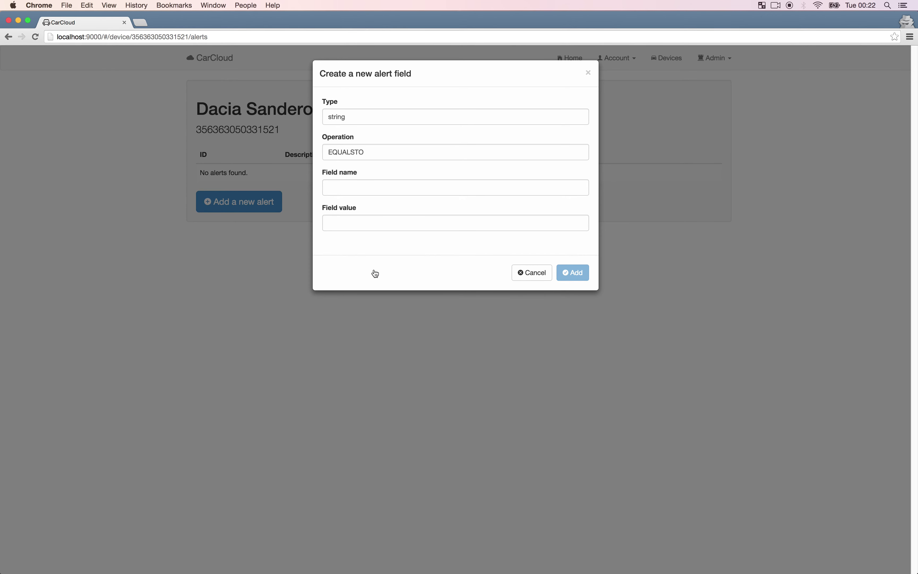
pyautogui.doubleClick(367, 114)
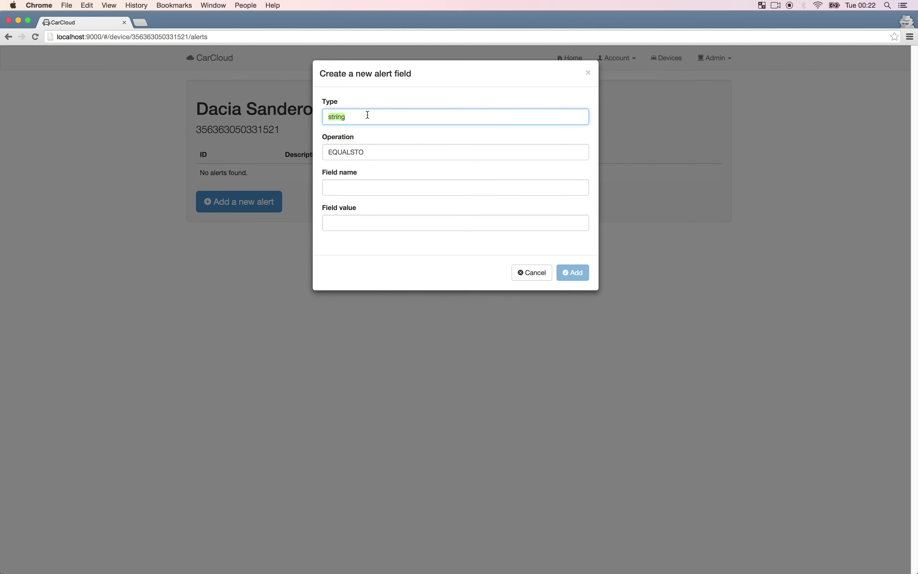
pyautogui.write('in')
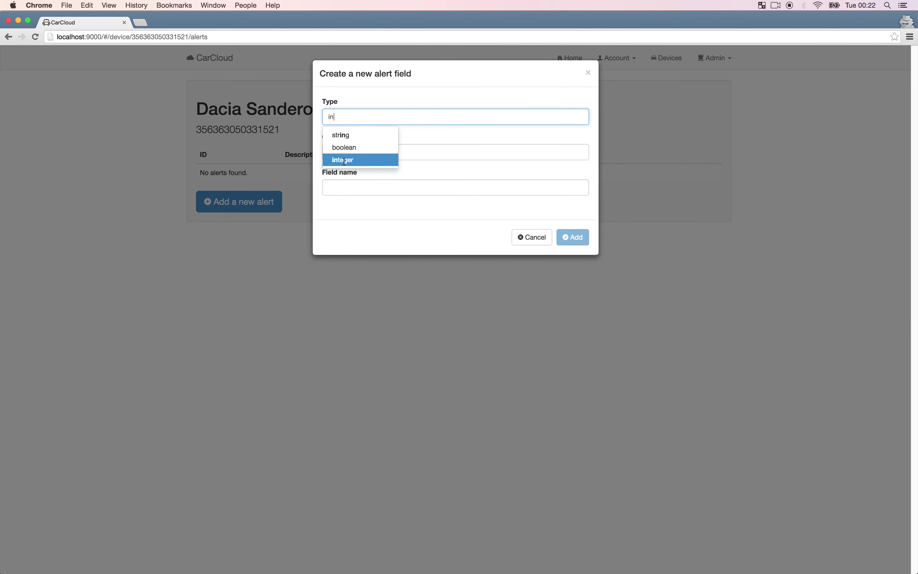
pyautogui.click(344, 160)
pyautogui.doubleClick(359, 152)
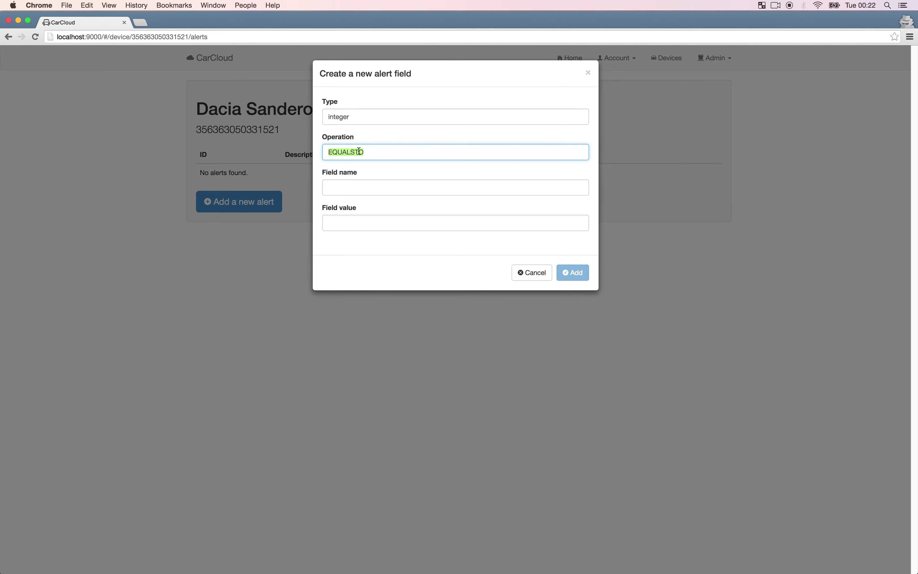
pyautogui.write('gre')
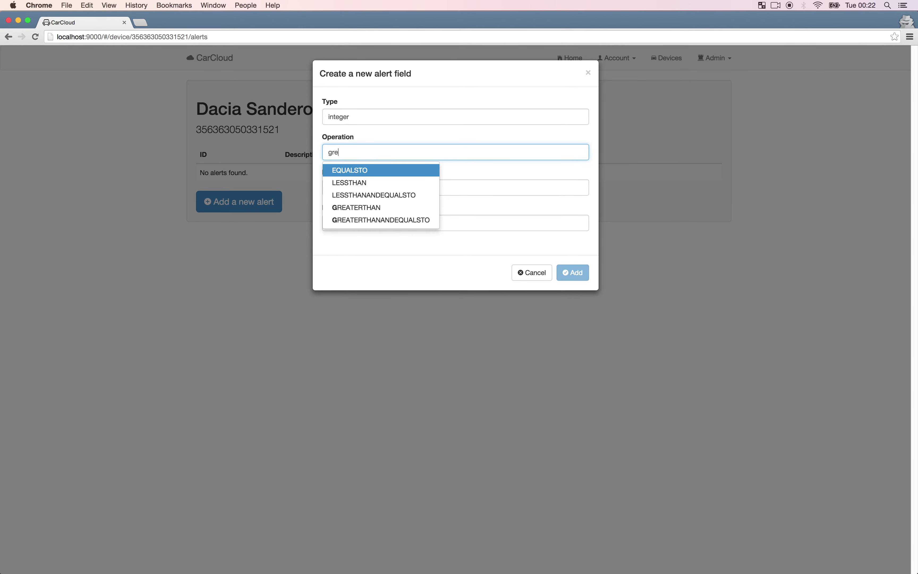
pyautogui.click(375, 220)
# Set the condition's field to MDI_OBD_SPEED with value 70 and add it to the alert.
pyautogui.click(374, 189)
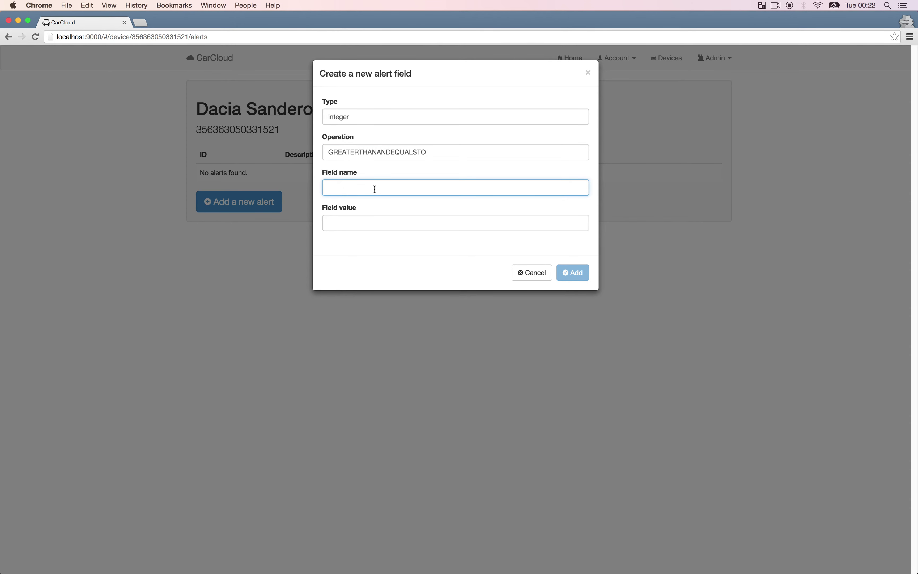
pyautogui.write('MDI')
pyautogui.write('_OBD_')
pyautogui.write('SPEED')
pyautogui.press('BackSpace')
pyautogui.write('ED')
pyautogui.press('Tab')
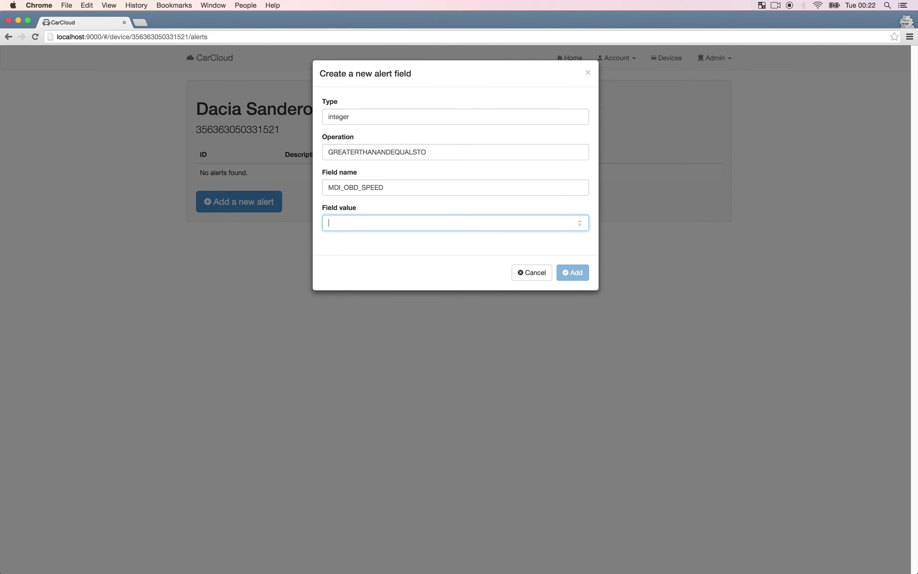
pyautogui.write('70')
pyautogui.click(576, 272)
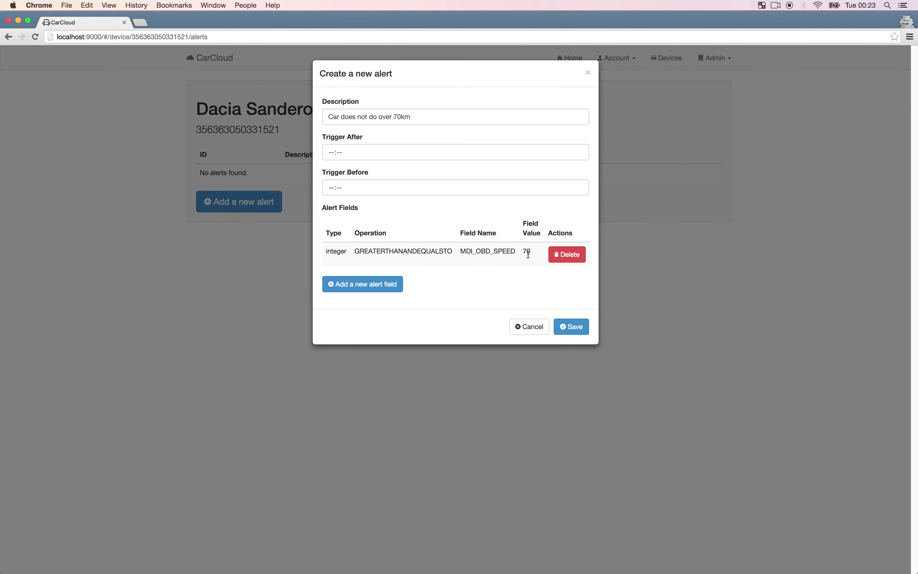
# Save the speed alert, open and close its editor unchanged, then delete it.
pyautogui.click(571, 326)
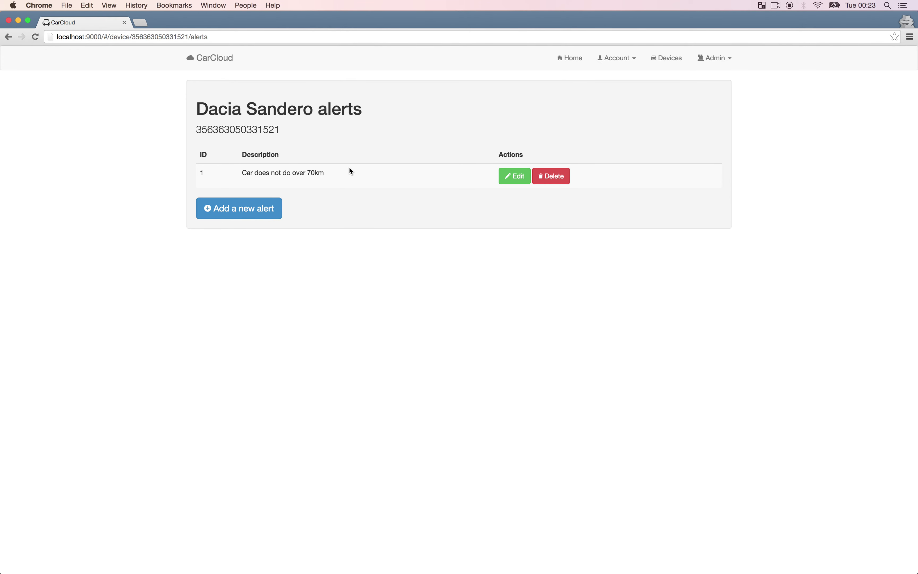
pyautogui.click(514, 178)
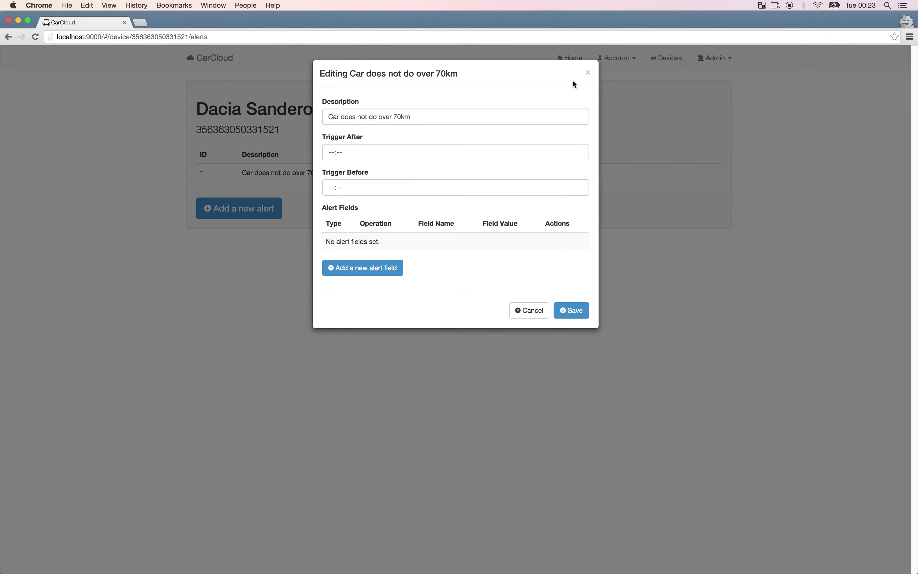
pyautogui.click(591, 73)
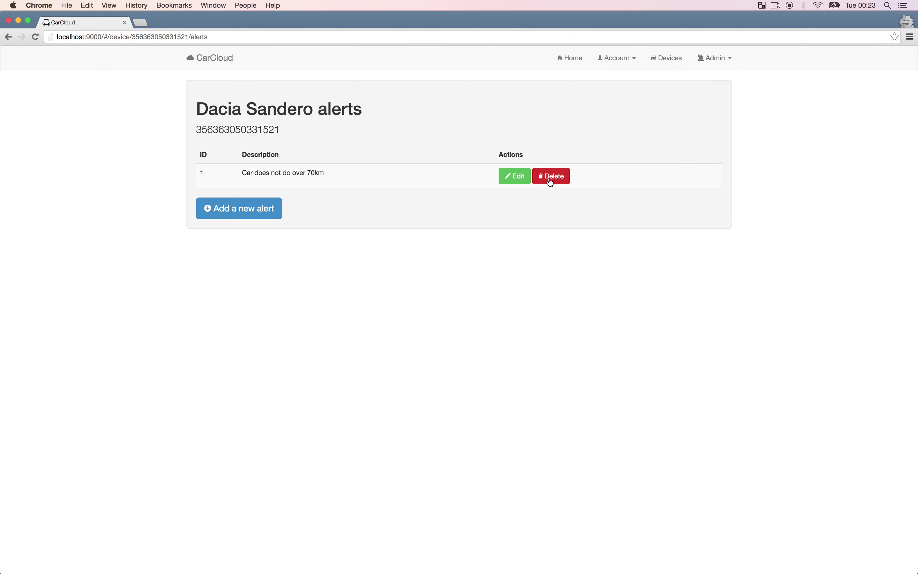
pyautogui.click(551, 180)
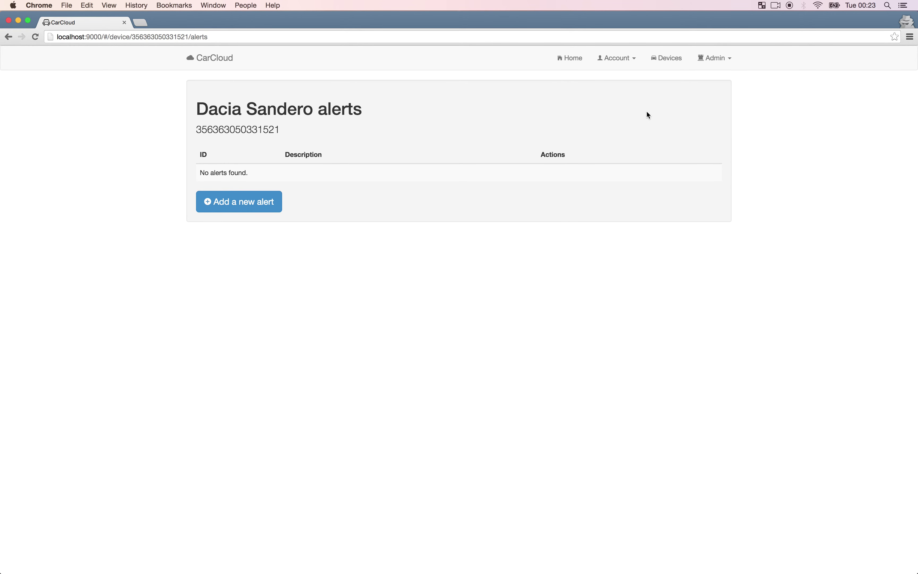
# Open Admin > API Docs and expand the GET /app/rest/account operation.
pyautogui.click(721, 67)
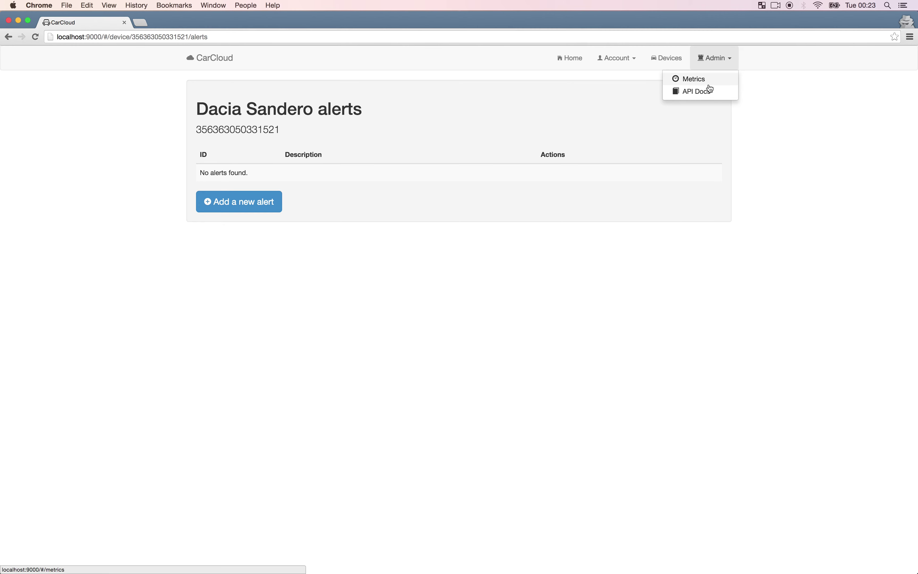
pyautogui.click(705, 93)
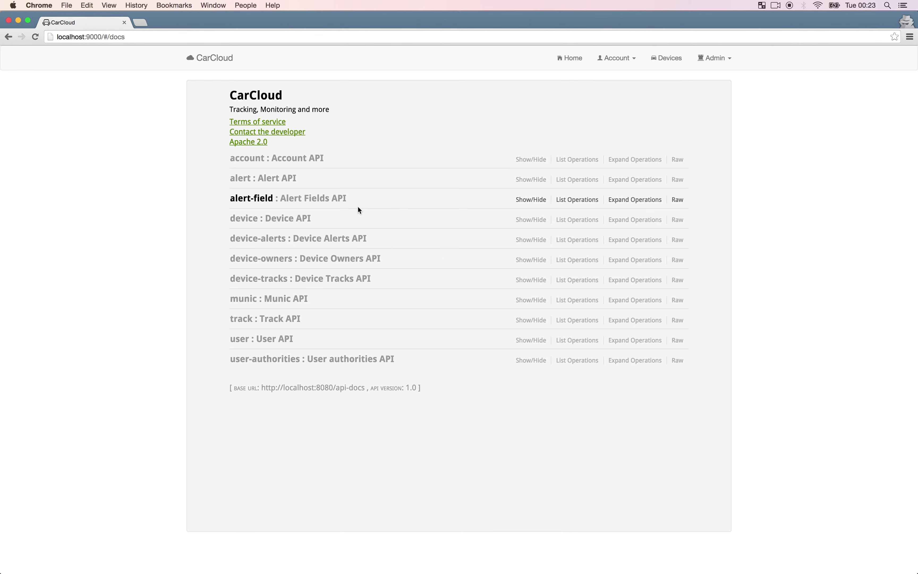
pyautogui.click(245, 162)
pyautogui.click(281, 198)
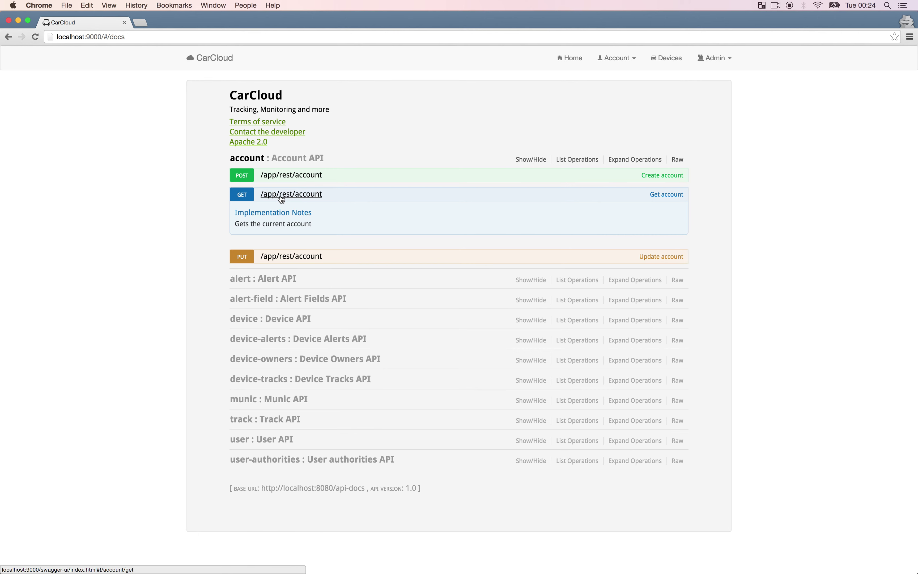
pyautogui.scroll(-5, 355, 312)
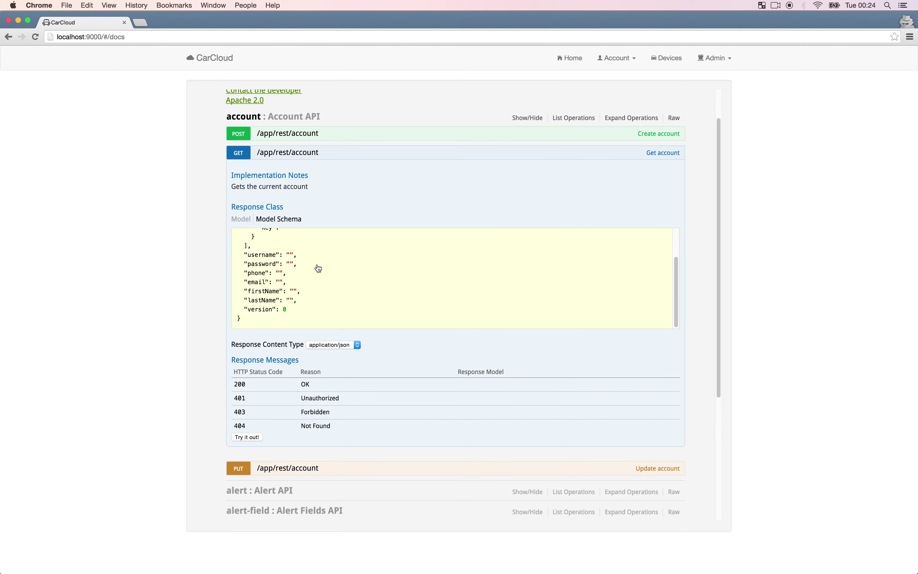
pyautogui.scroll(-2, 319, 269)
# Run the get-account request and scroll through its 200 response with the account details.
pyautogui.click(247, 405)
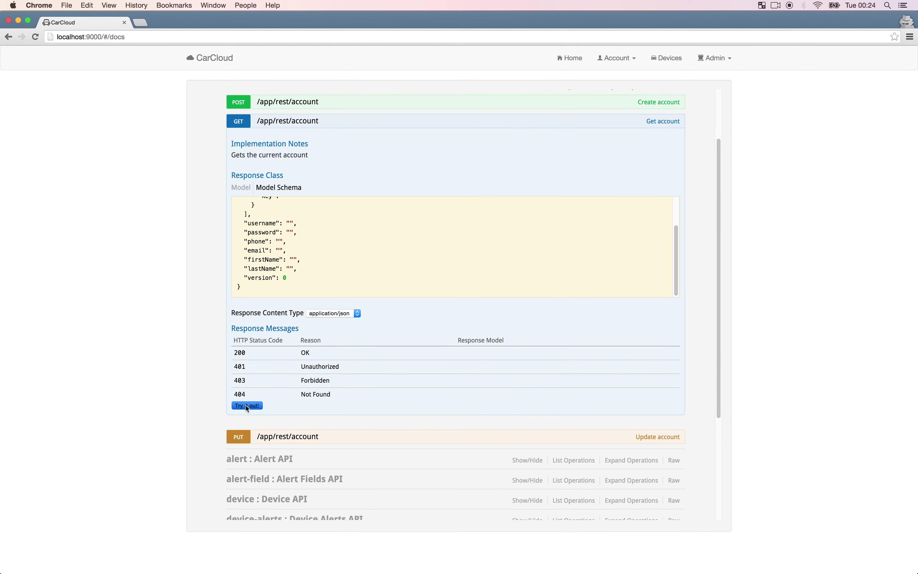
pyautogui.scroll(-8, 328, 337)
pyautogui.scroll(-1, 330, 336)
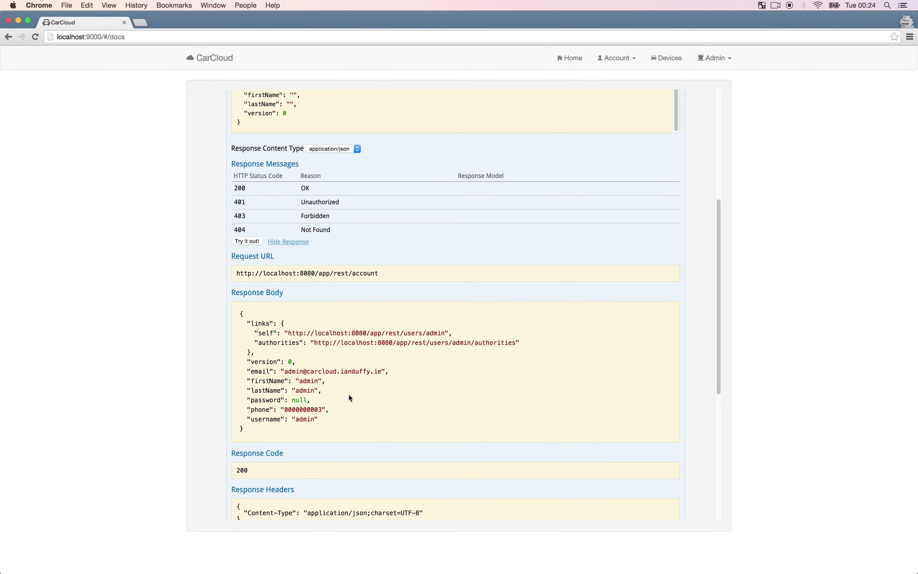
pyautogui.scroll(-12, 349, 395)
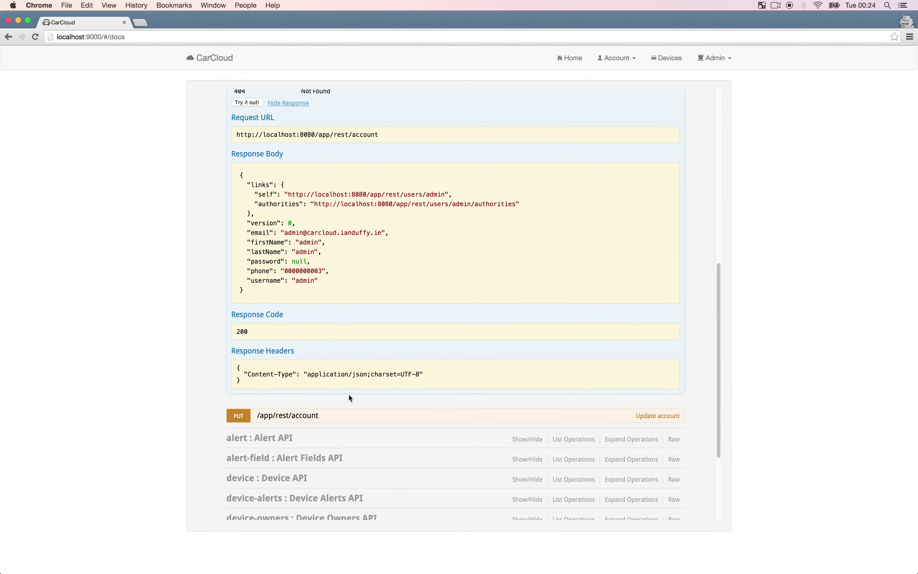
pyautogui.scroll(-2, 349, 396)
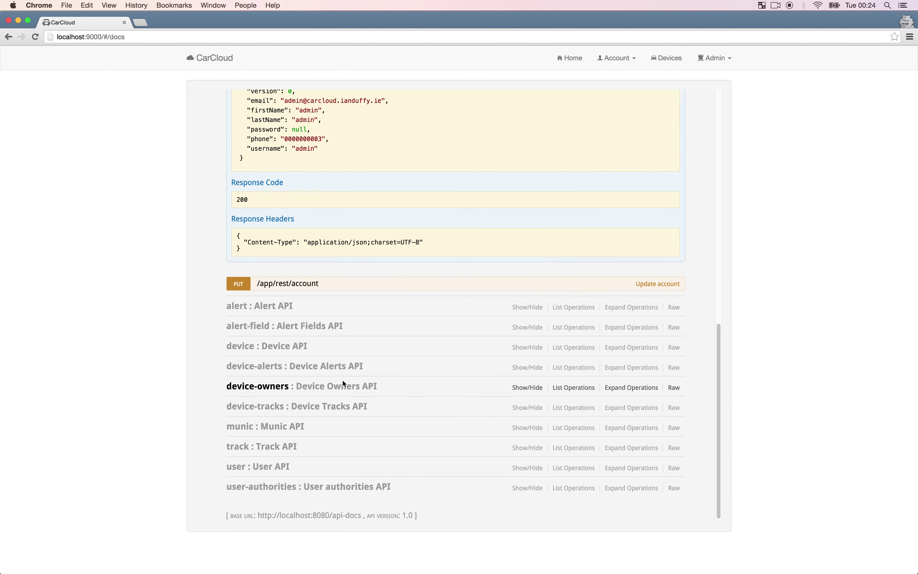
# Expand the device API and the GET /app/rest/devices operation.
pyautogui.click(251, 347)
pyautogui.scroll(-2, 311, 324)
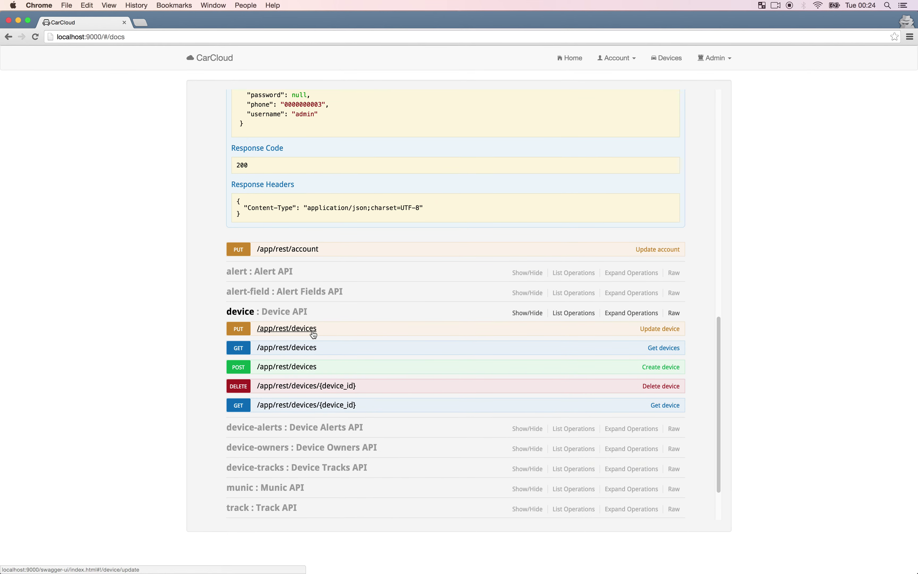
pyautogui.click(297, 353)
pyautogui.scroll(-11, 337, 363)
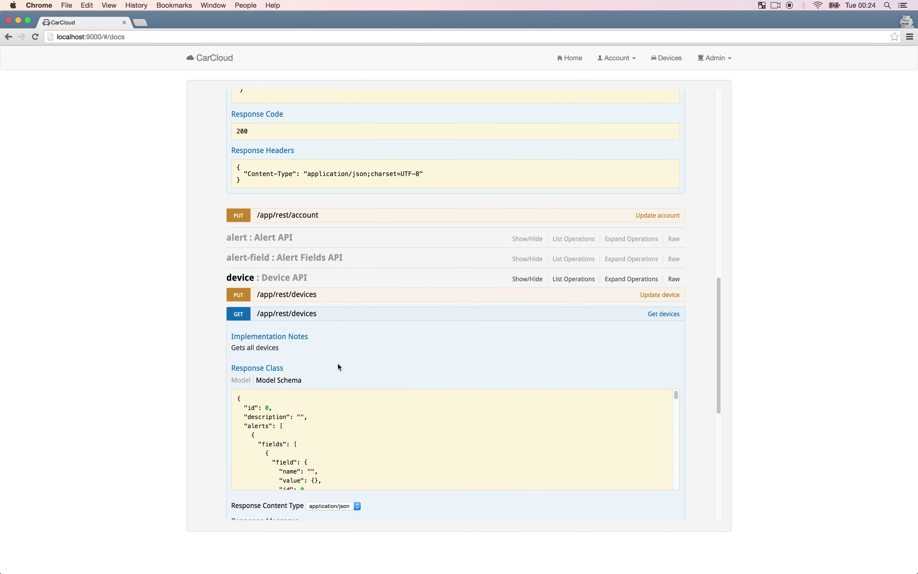
pyautogui.scroll(-10, 347, 309)
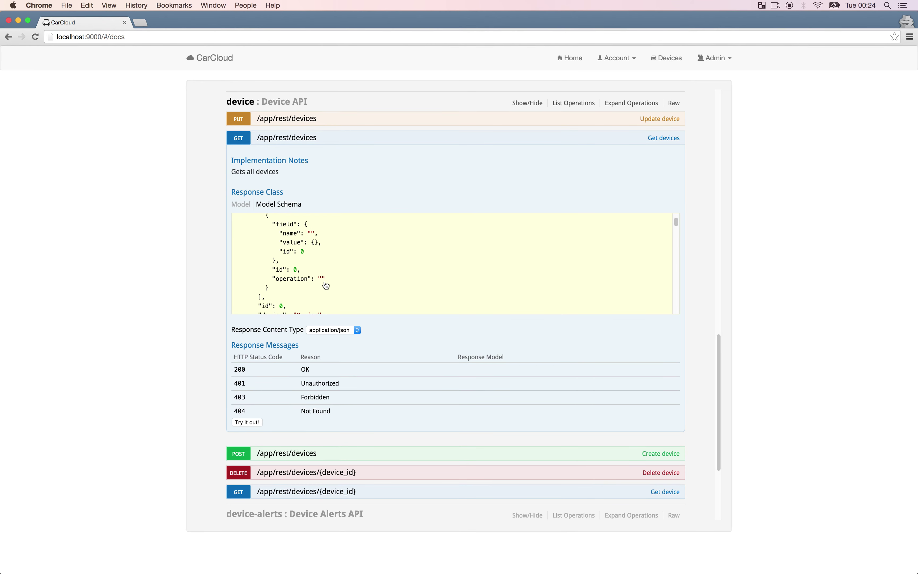
# Run the get-all-devices request and review the Dacia Sandero and Admin Device in the response.
pyautogui.click(247, 422)
pyautogui.scroll(-7, 321, 410)
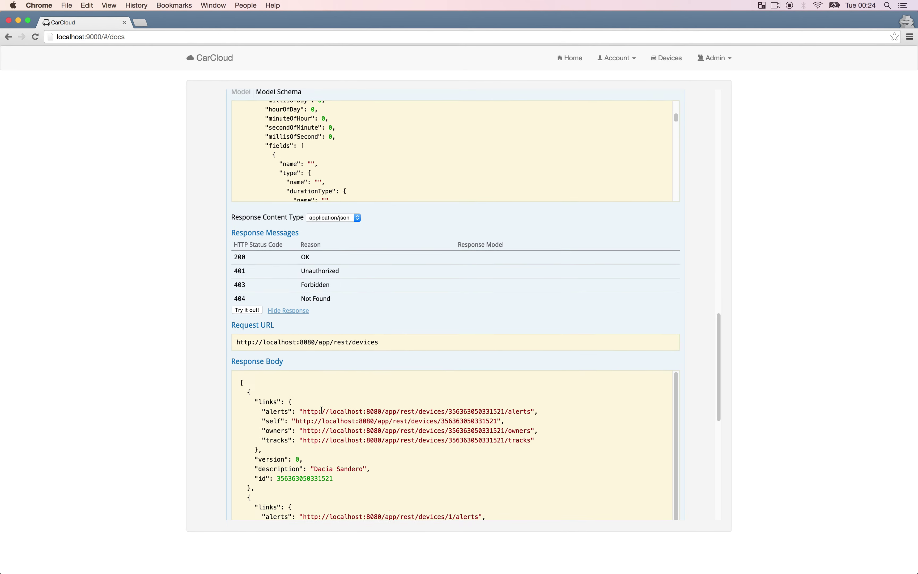
pyautogui.scroll(-3, 322, 411)
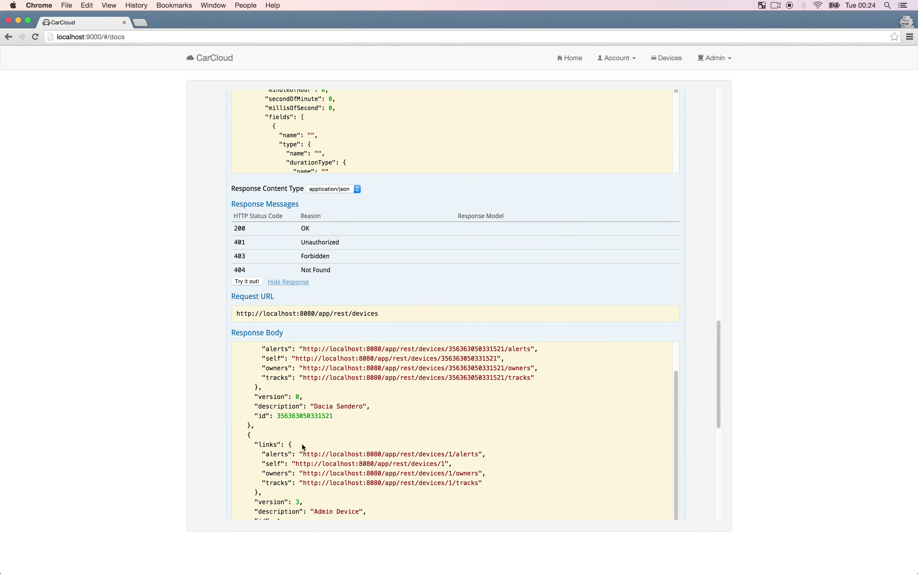
pyautogui.scroll(3, 318, 430)
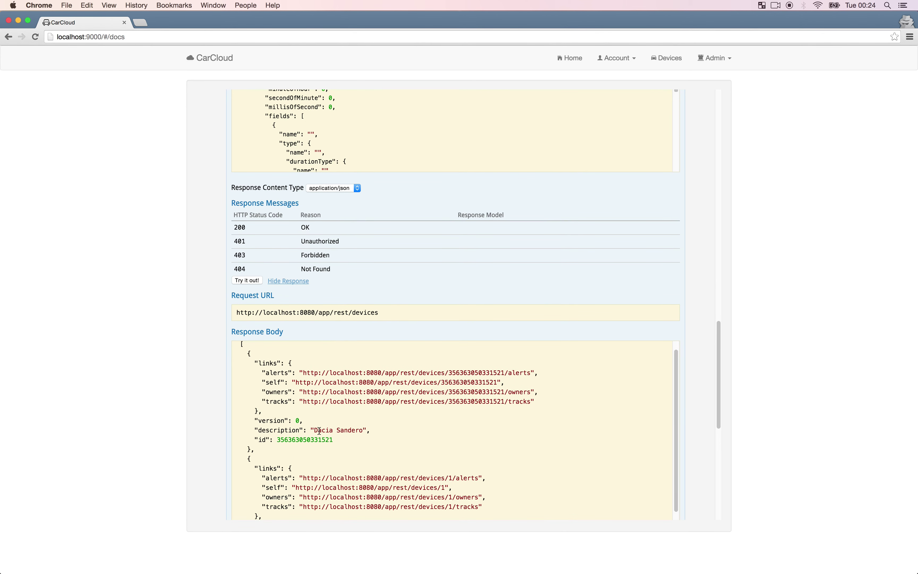
pyautogui.scroll(2, 319, 431)
pyautogui.scroll(-2, 324, 436)
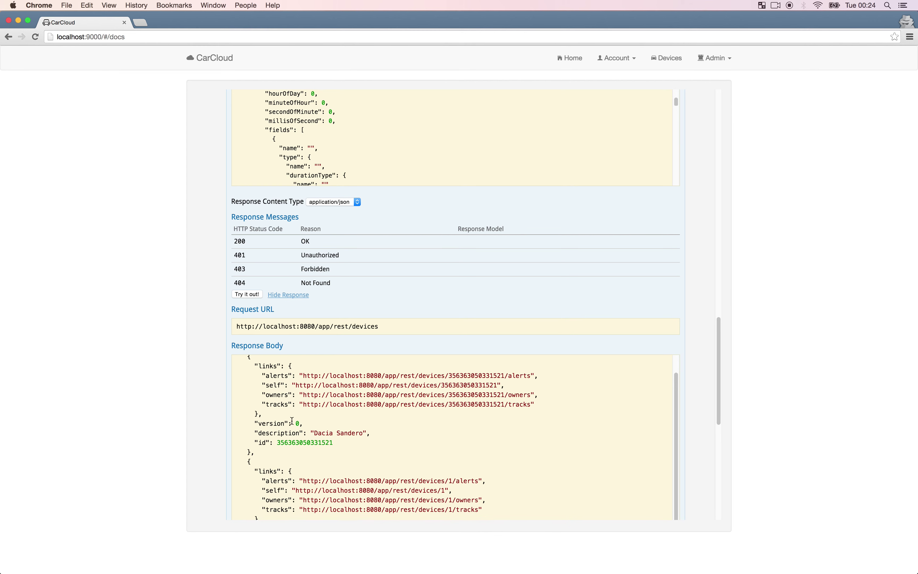
pyautogui.scroll(-10, 204, 414)
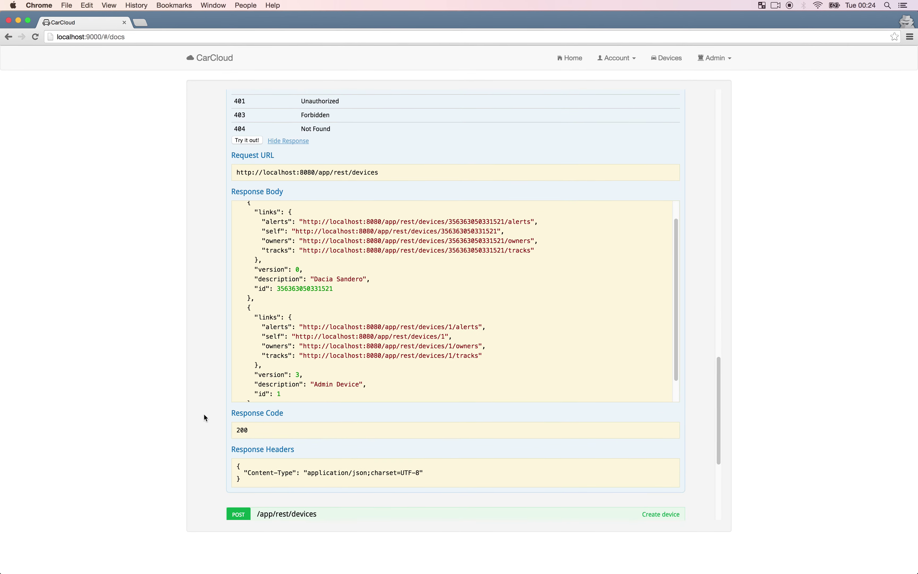
pyautogui.scroll(-3, 235, 317)
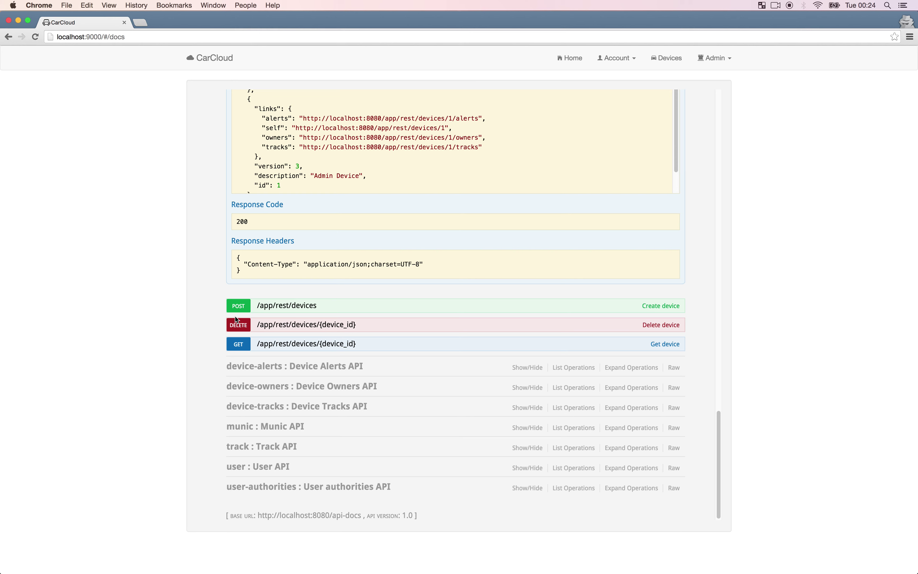
# Scroll past the POST /app/rest/devices schema and expand the 'user : User API' section.
pyautogui.click(280, 307)
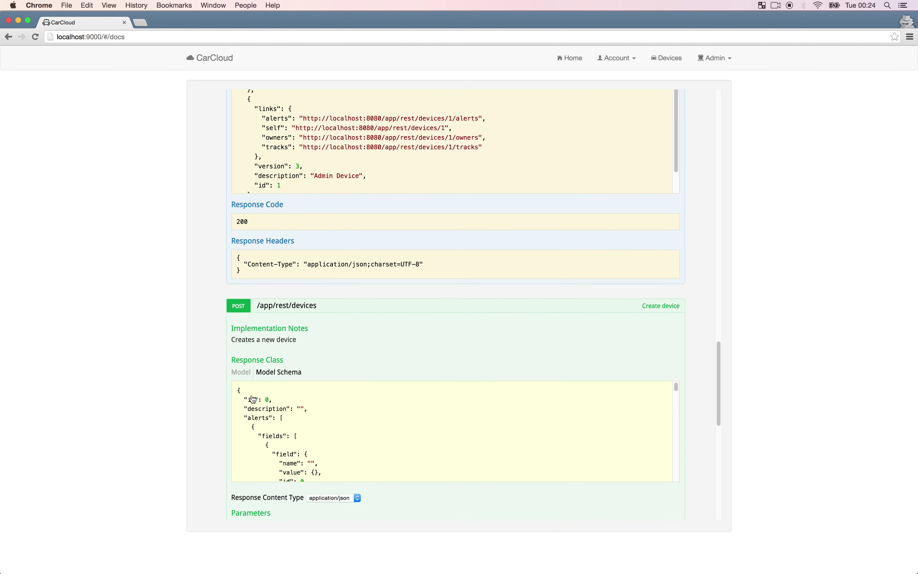
pyautogui.scroll(-10, 253, 398)
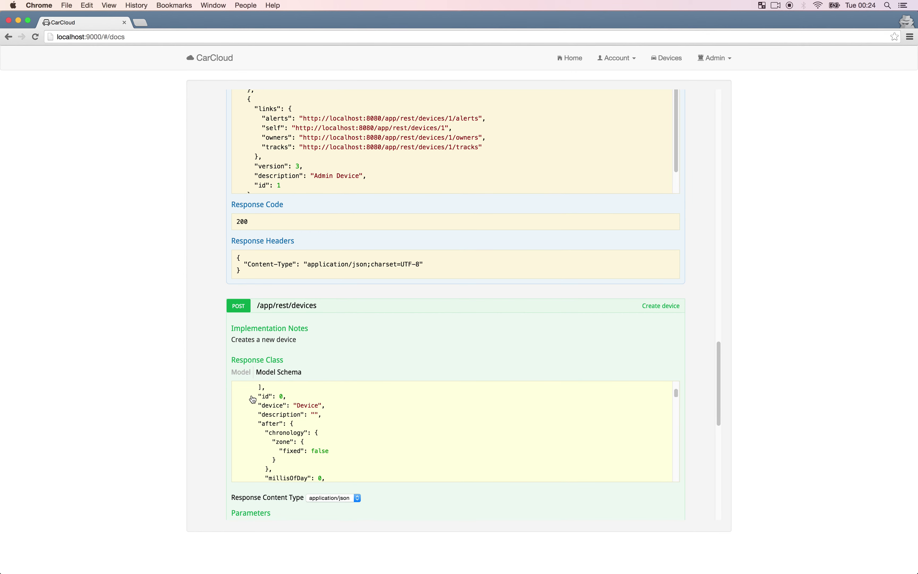
pyautogui.scroll(-10, 253, 398)
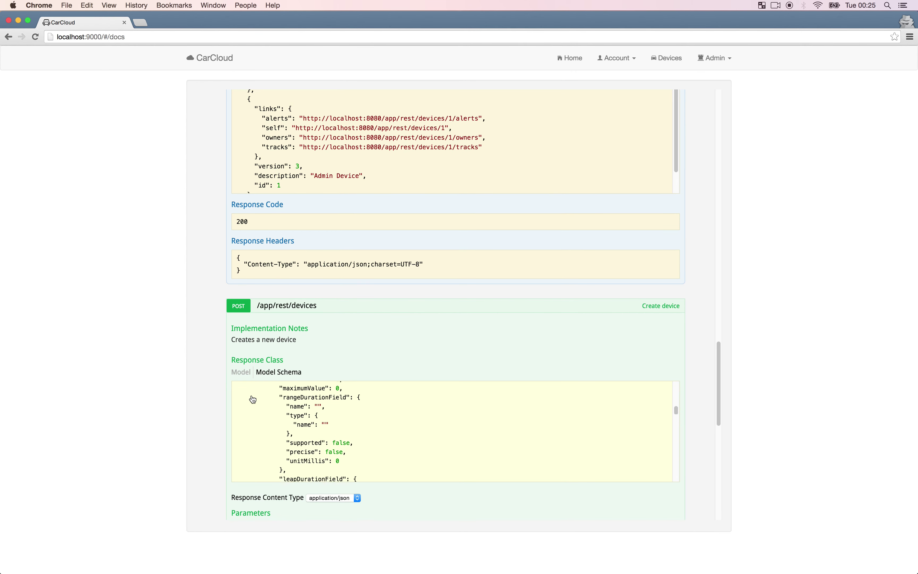
pyautogui.scroll(-10, 253, 398)
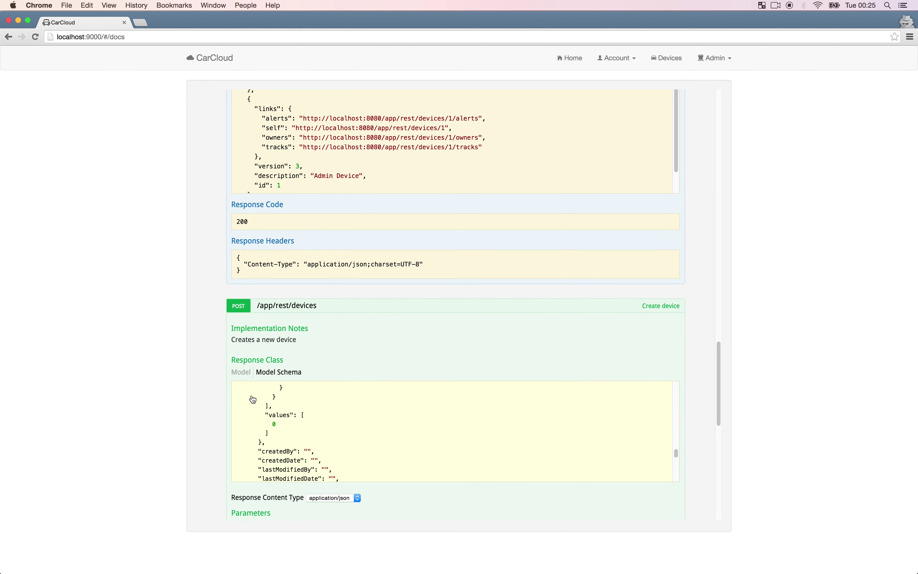
pyautogui.scroll(-15, 253, 398)
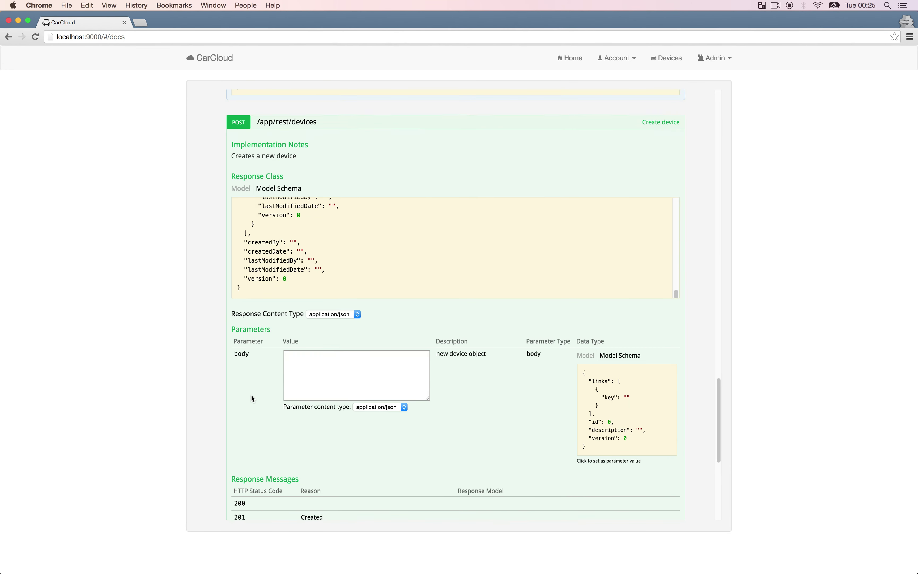
pyautogui.scroll(-10, 253, 398)
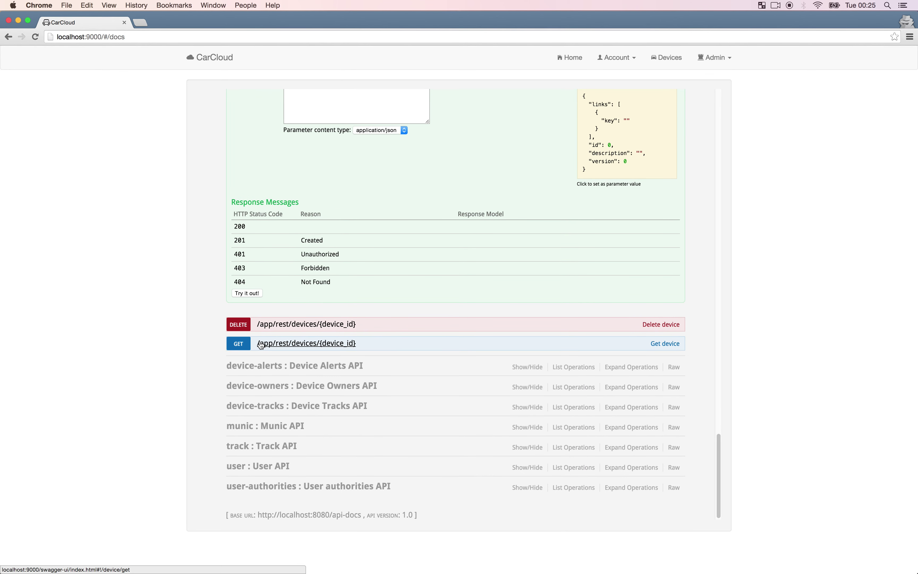
pyautogui.click(233, 467)
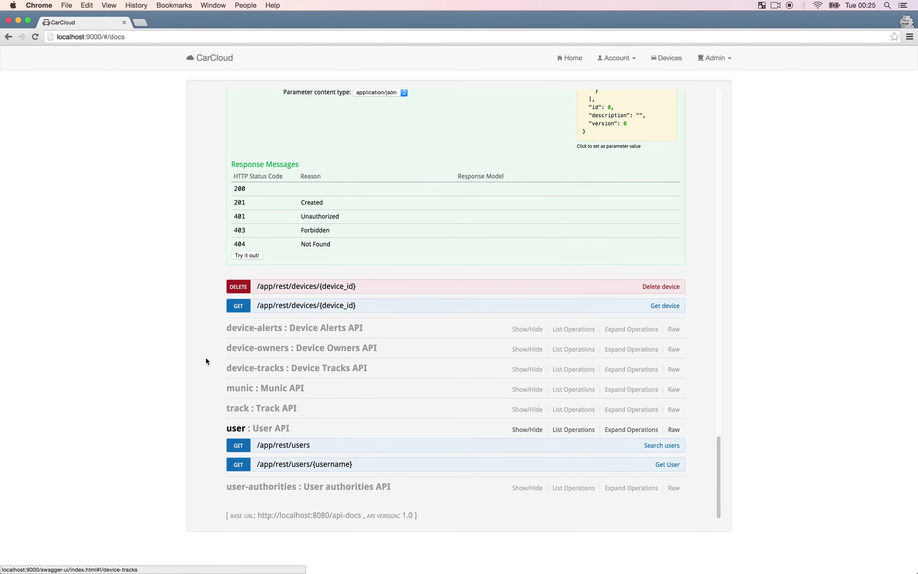
pyautogui.scroll(10, 207, 360)
pyautogui.scroll(15, 206, 360)
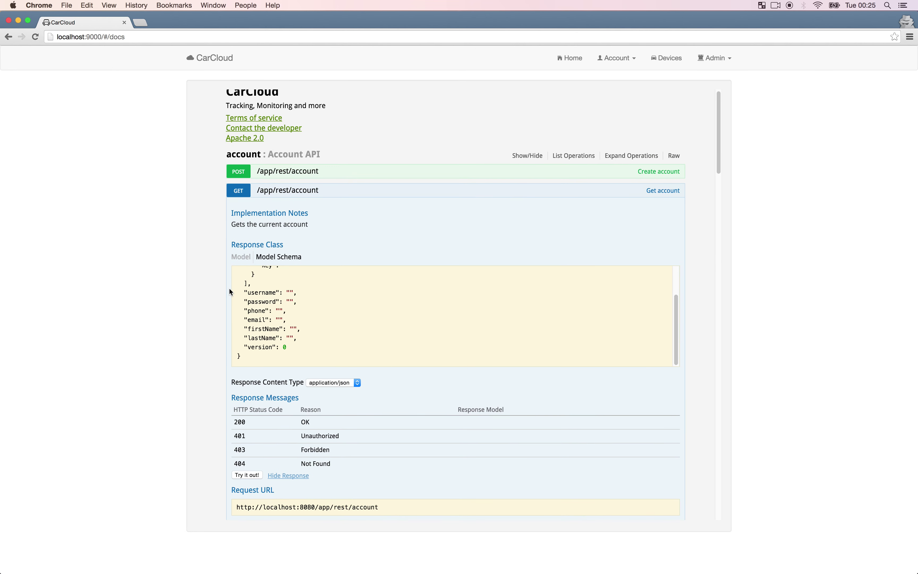
# Fill the POST /app/rest/account body from the Model Schema, removing the links block and version line.
pyautogui.click(288, 175)
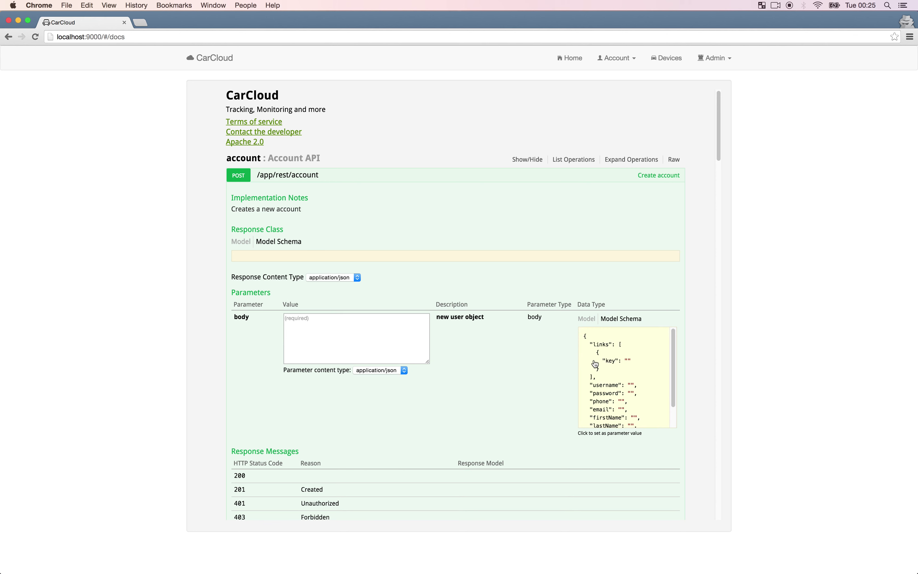
pyautogui.scroll(-2, 607, 372)
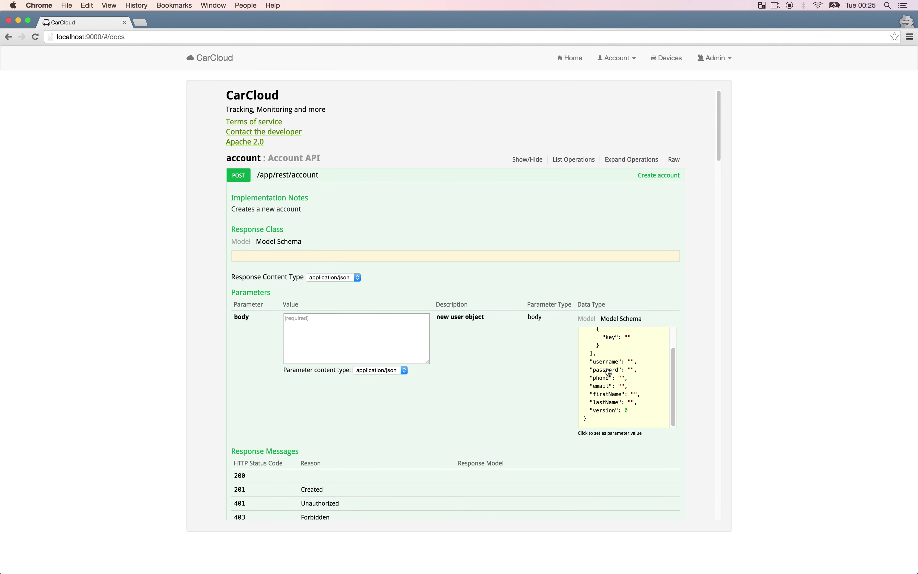
pyautogui.scroll(-1, 607, 371)
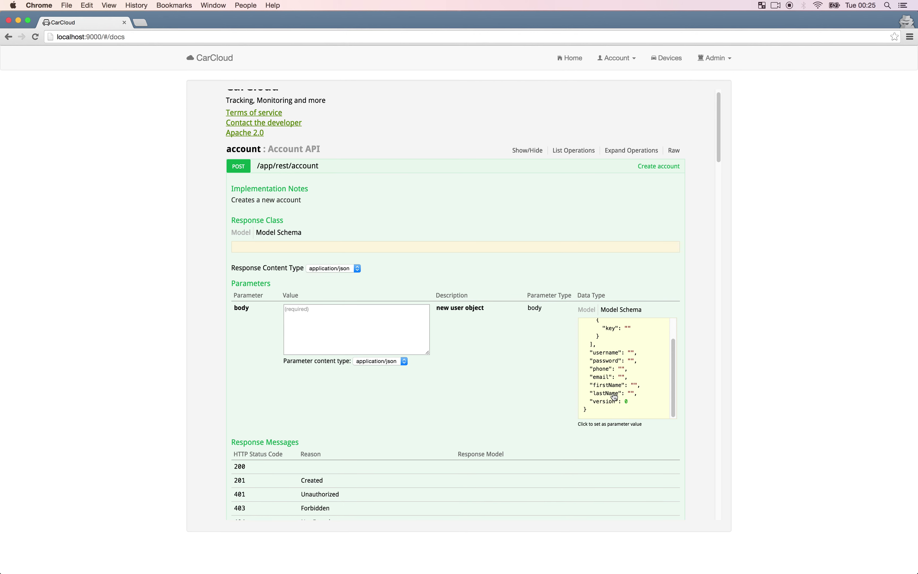
pyautogui.scroll(5, 615, 405)
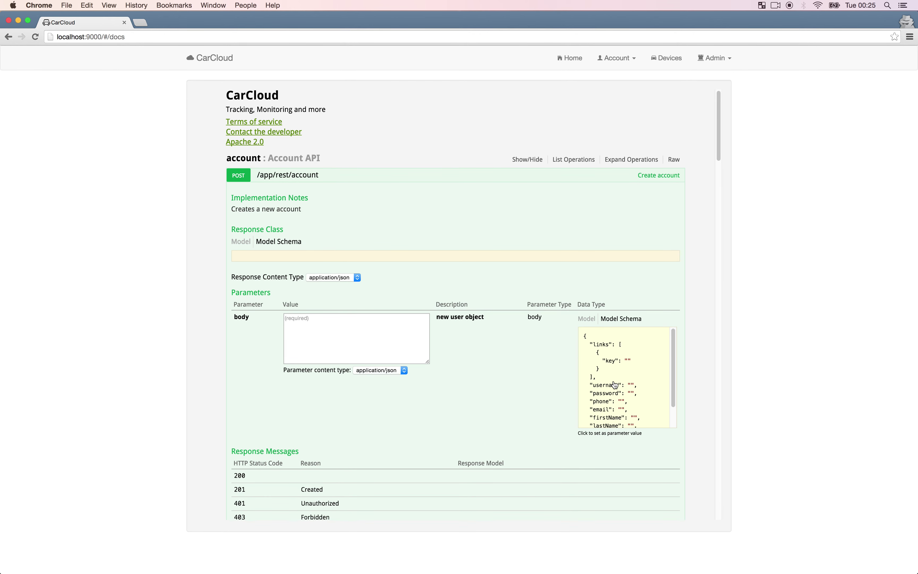
pyautogui.click(615, 385)
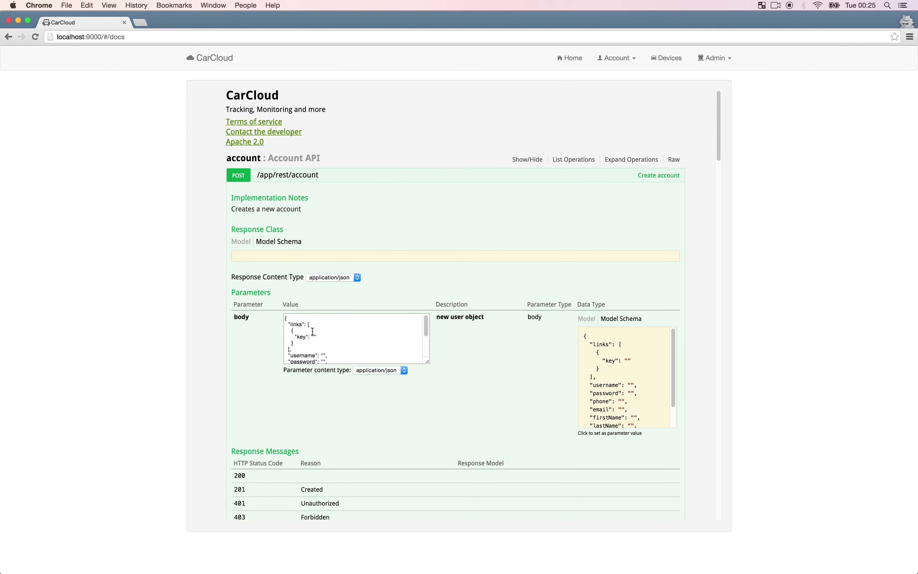
pyautogui.click(296, 349)
pyautogui.moveTo(296, 349); pyautogui.dragTo(262, 312)
pyautogui.press('BackSpace')
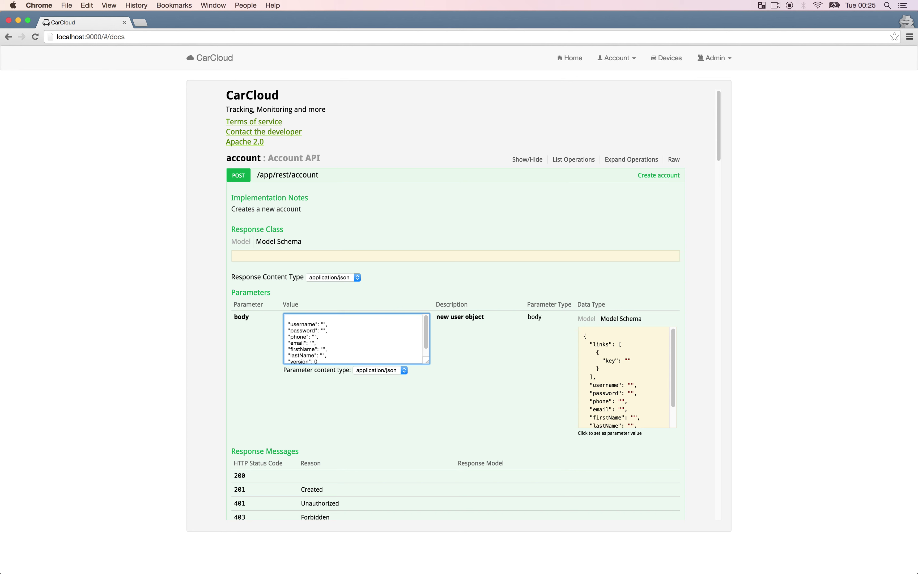
pyautogui.write('{')
pyautogui.scroll(-1, 355, 338)
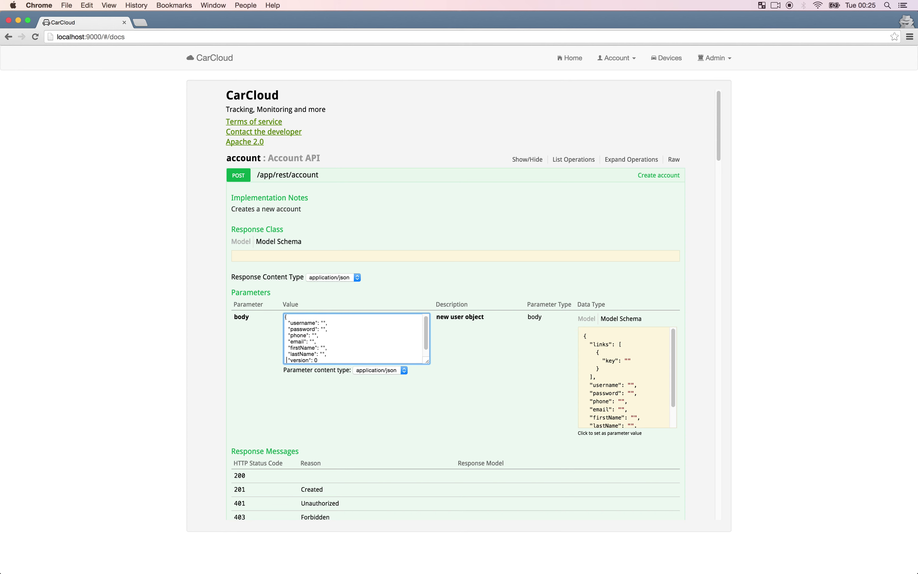
pyautogui.tripleClick(310, 355)
pyautogui.press('BackSpace')
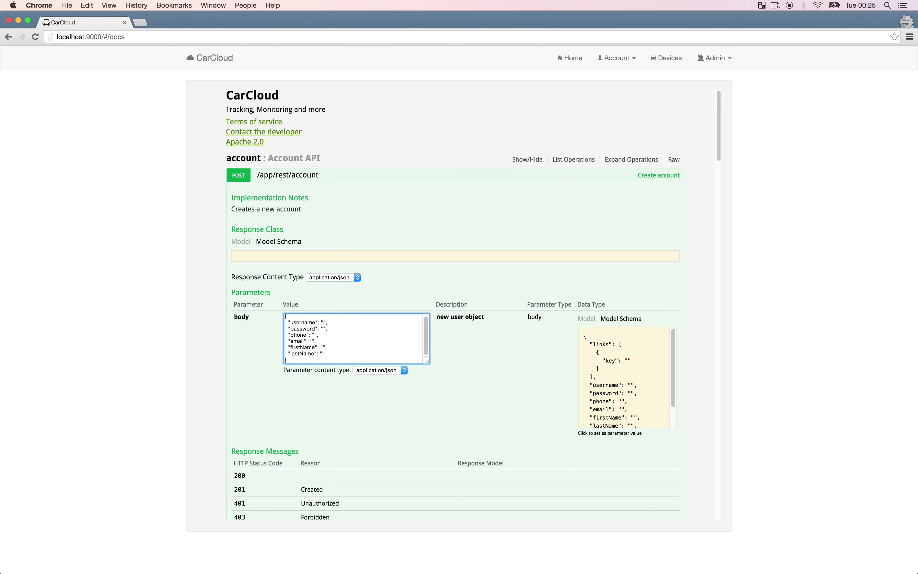
# Fill in the demo account's login, password, phone number, e-mail, first and last name.
pyautogui.write('demoaccount')
pyautogui.press('Down')
pyautogui.press('Left')
pyautogui.write('demoaccount')
pyautogui.press('Down')
pyautogui.press('Down')
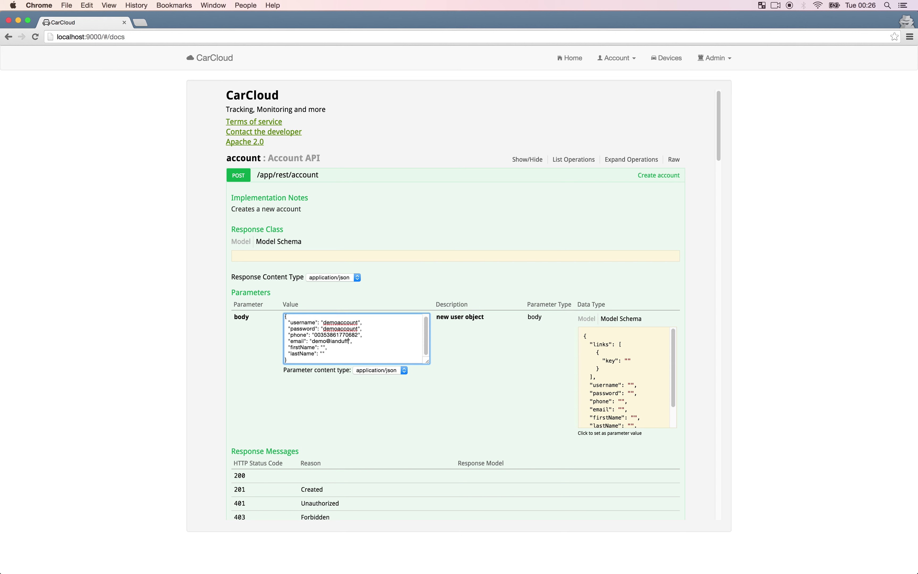
pyautogui.press('Down')
pyautogui.write('last')
# Send the create-account request and review its 201 Created response.
pyautogui.scroll(-3, 360, 356)
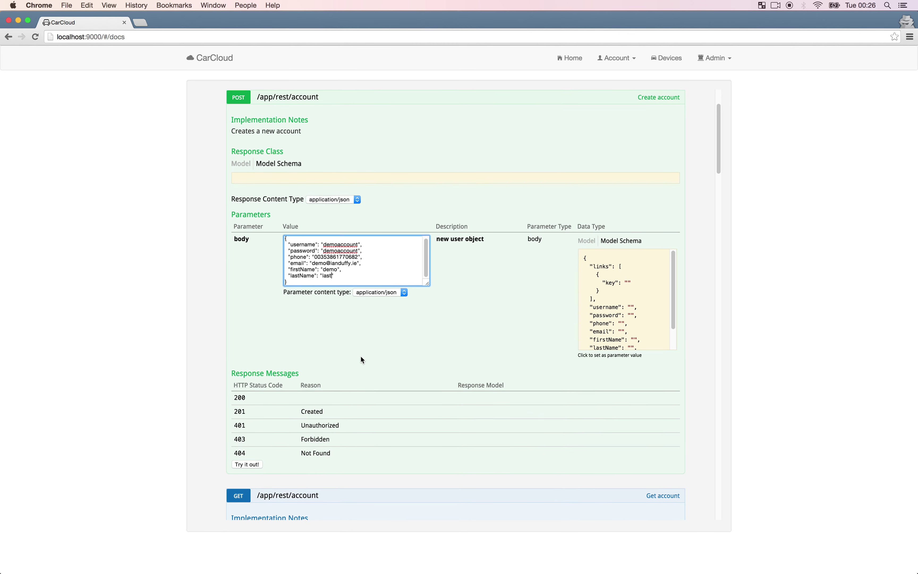
pyautogui.click(249, 461)
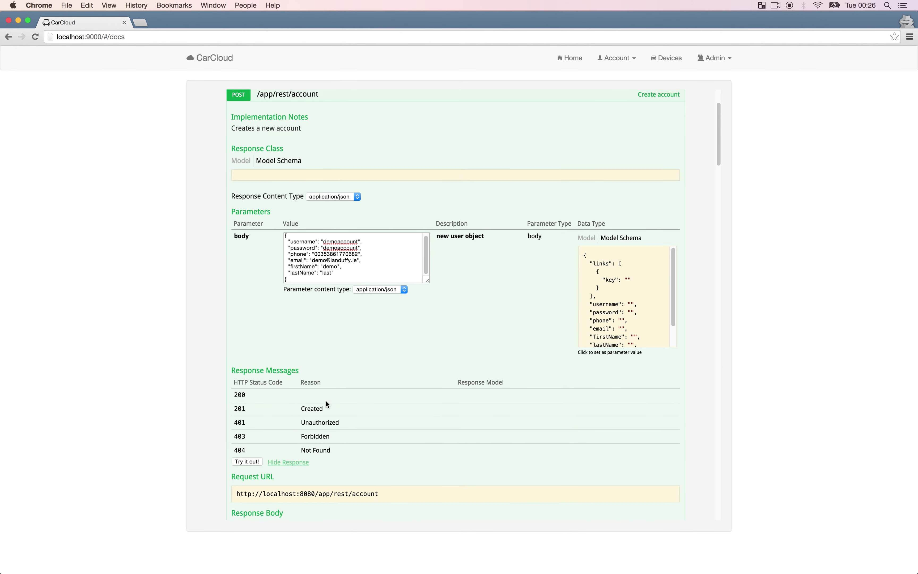
pyautogui.scroll(-4, 325, 401)
pyautogui.scroll(-5, 325, 401)
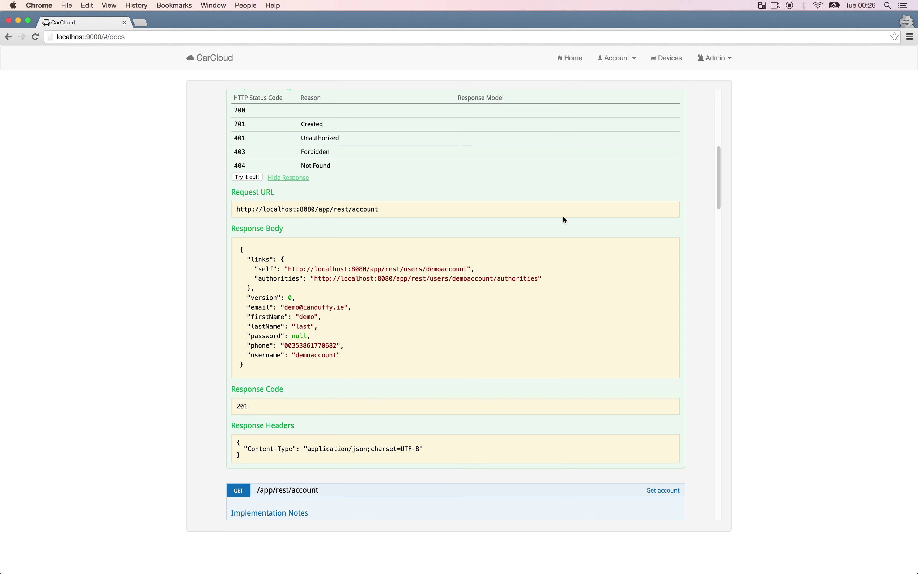
# View Admin > Metrics and review service timings, highlighting the 19,054 mean for getForDate.
pyautogui.click(714, 67)
pyautogui.click(699, 81)
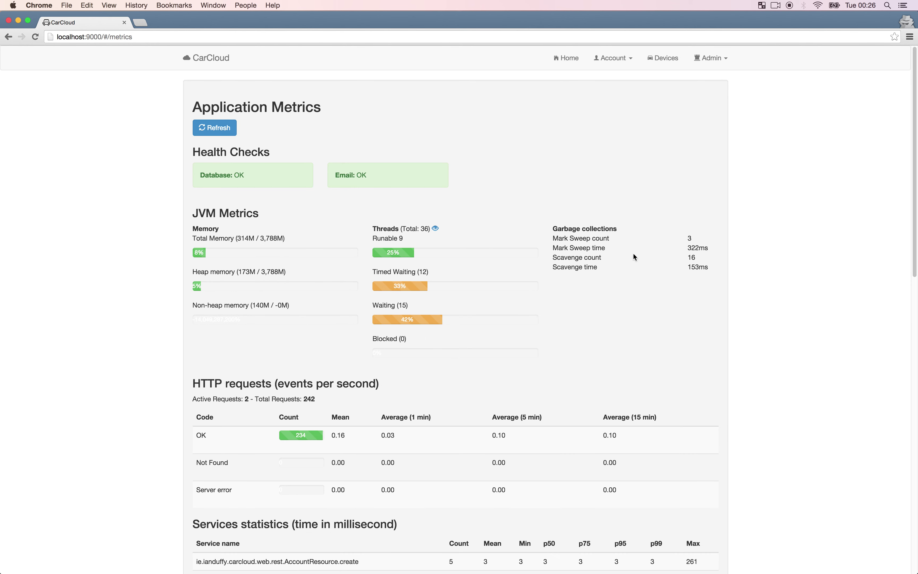
pyautogui.scroll(-10, 541, 253)
pyautogui.scroll(-5, 540, 253)
pyautogui.scroll(-6, 541, 251)
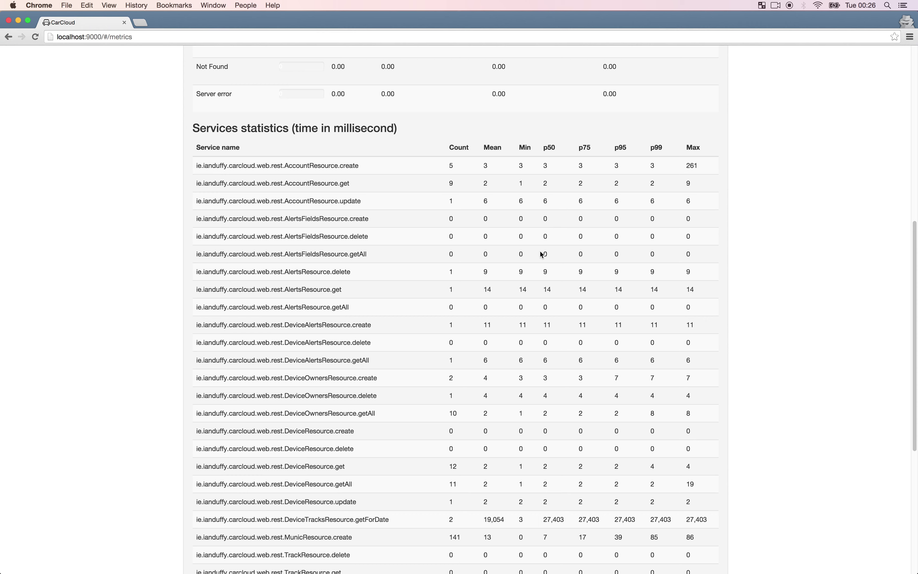
pyautogui.scroll(-5, 542, 254)
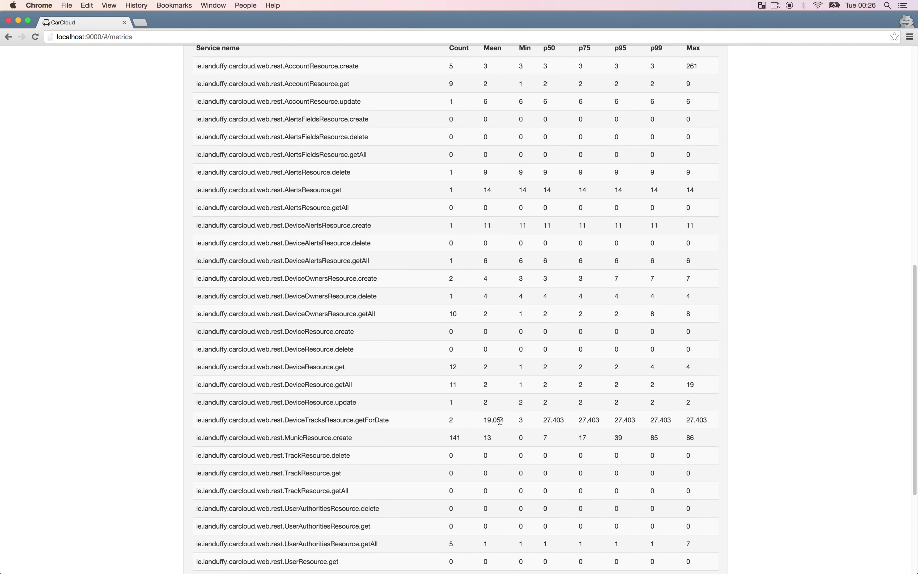
pyautogui.doubleClick(499, 420)
pyautogui.scroll(-10, 468, 416)
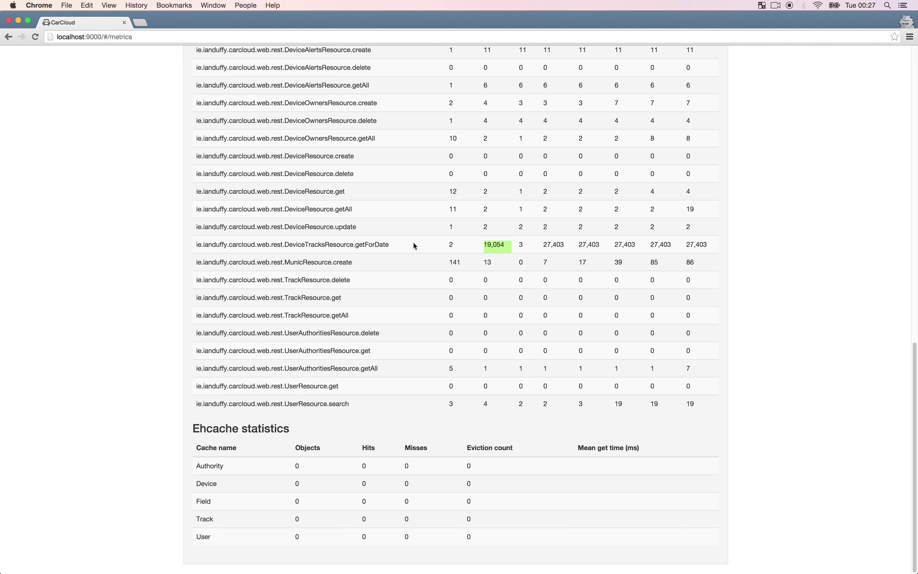
# Log out of the current account from the Account menu.
pyautogui.scroll(12, 414, 244)
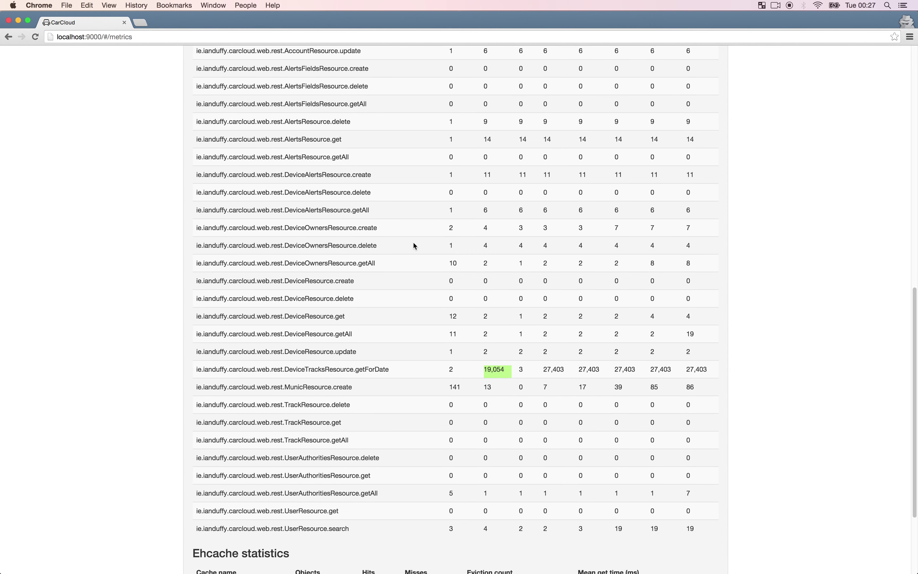
pyautogui.scroll(5, 412, 243)
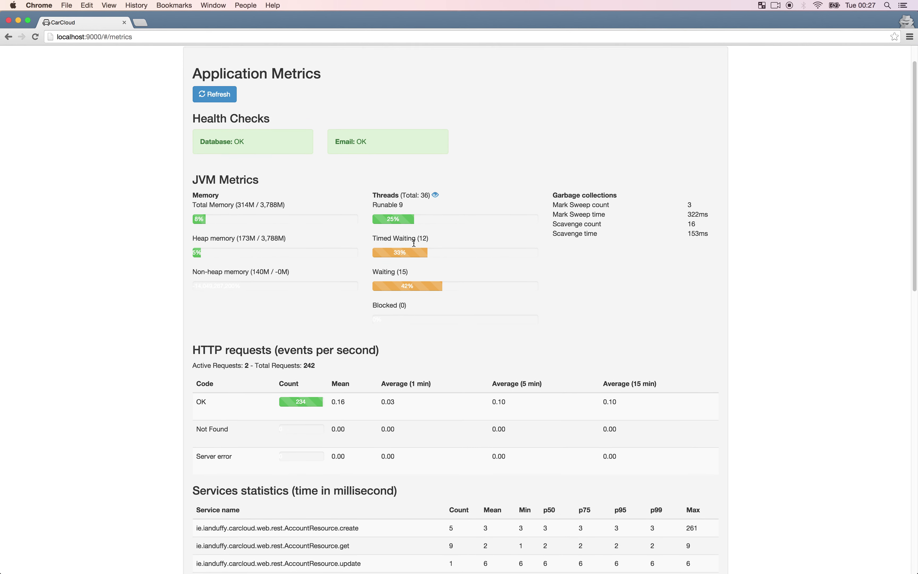
pyautogui.click(613, 58)
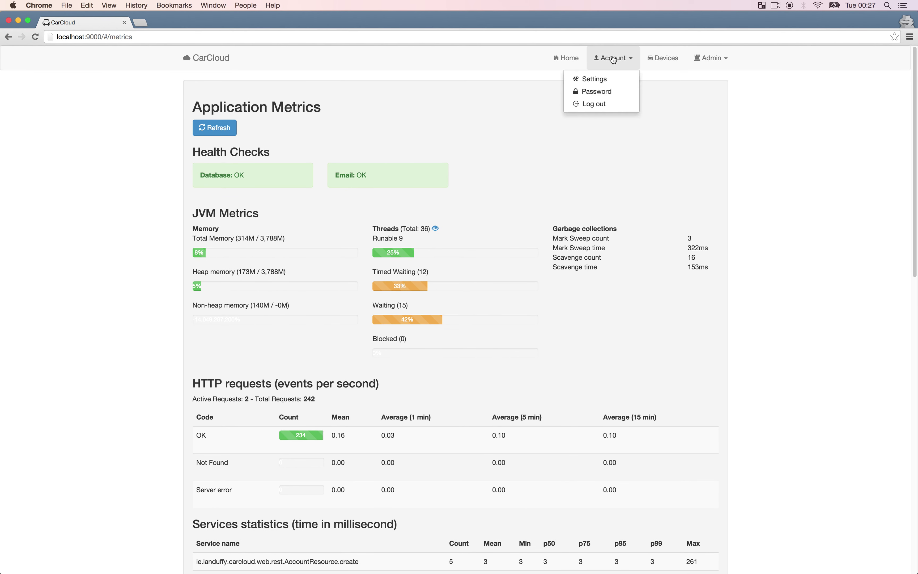
pyautogui.click(606, 108)
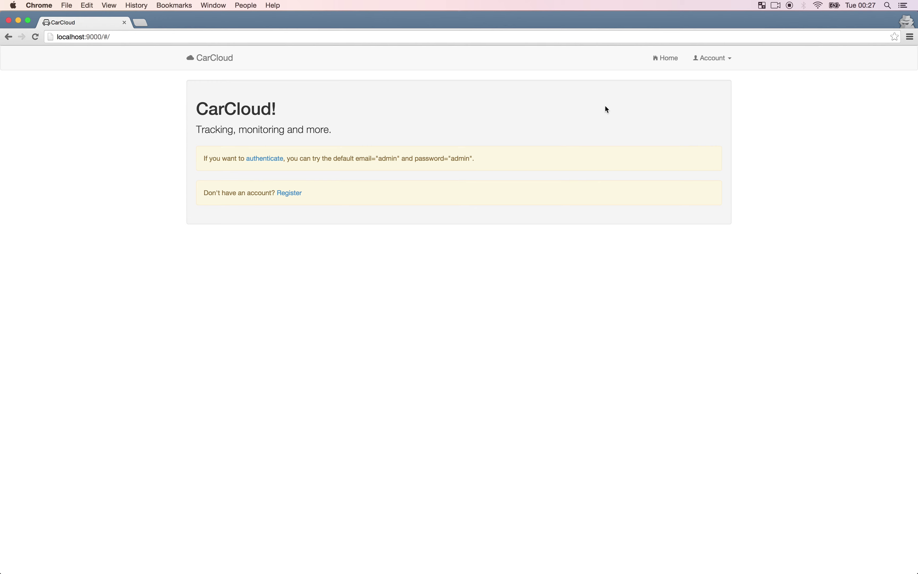